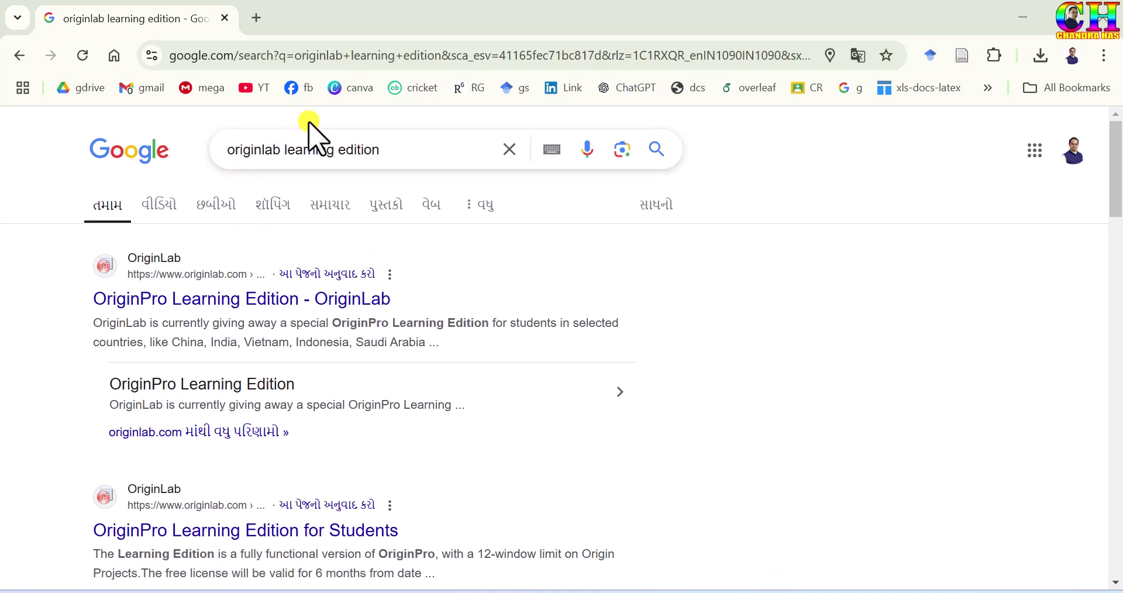
Open the 'OriginPro Learning Edition - OriginLab' result from the originlab learning edition search
left_click_drag(386, 150, 314, 150)
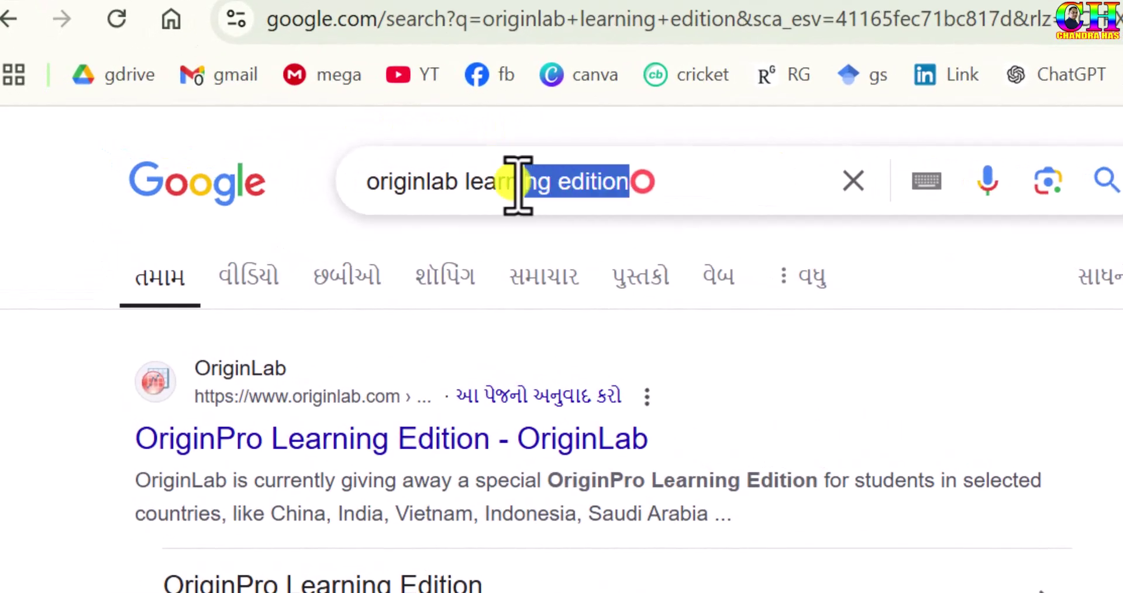
left_click_drag(518, 186, 371, 181)
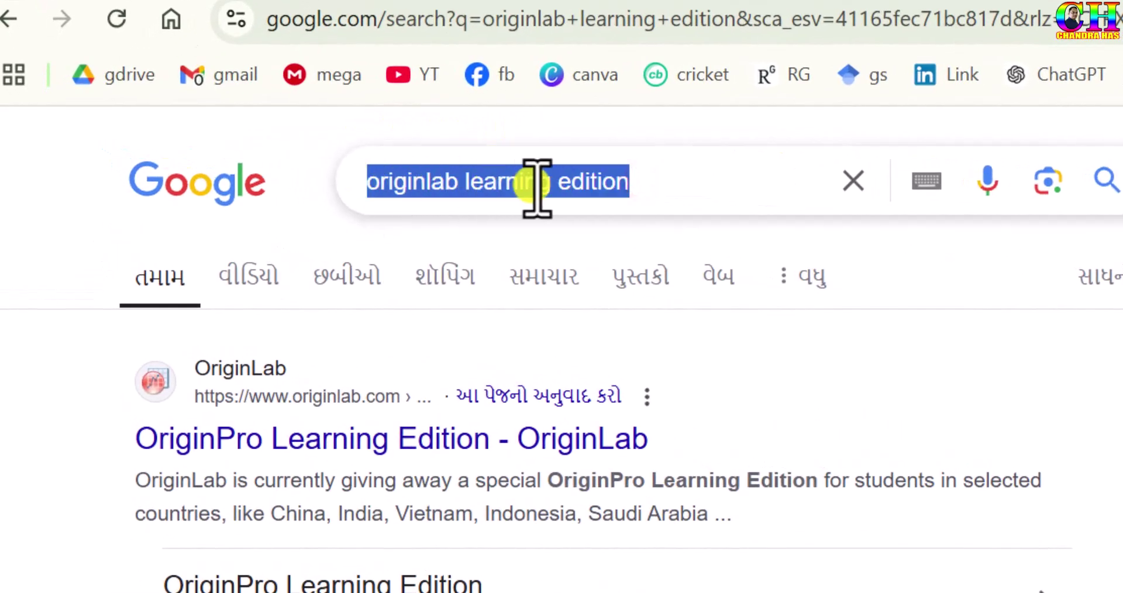
left_click(283, 440)
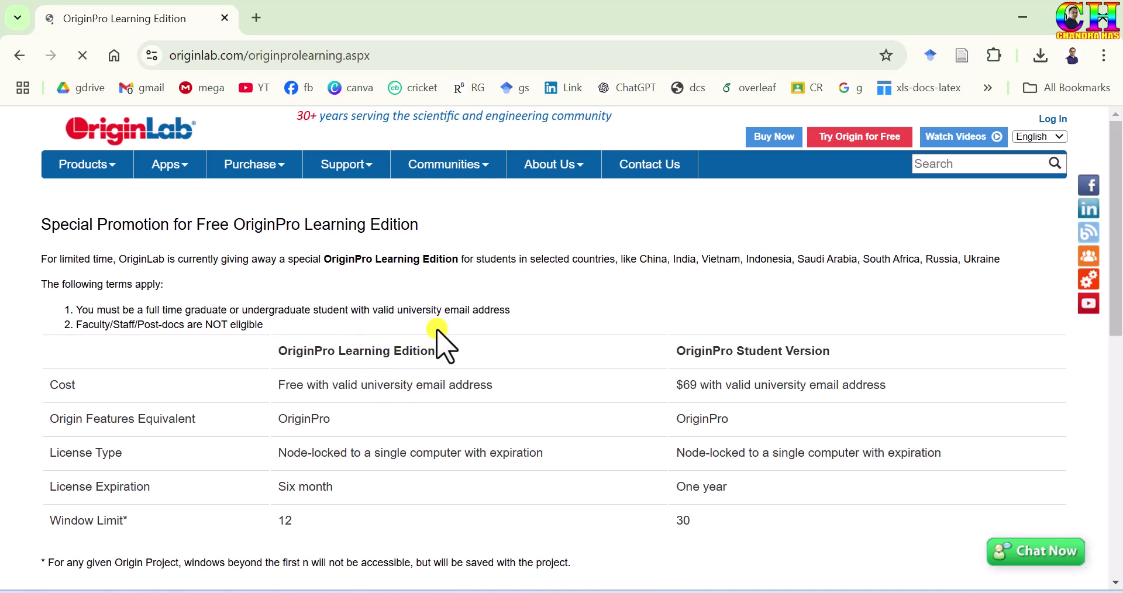
Fill in the student's name and the university GSFC University on the request form
scroll(570, 350, "down", 8)
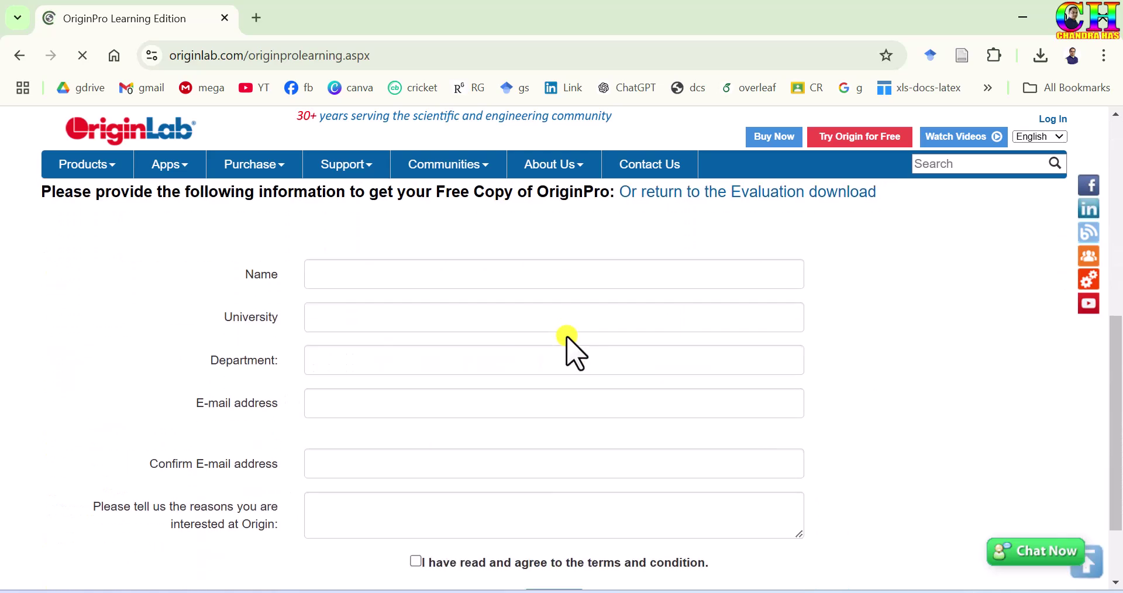
scroll(572, 351, "up", 7)
scroll(530, 309, "down", 3)
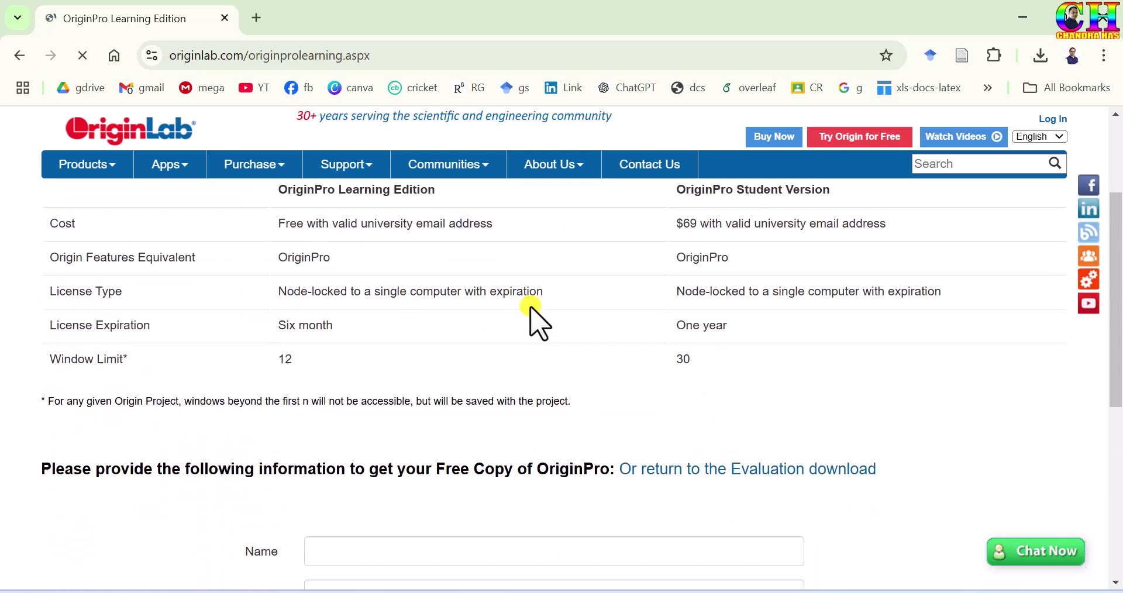
scroll(530, 308, "down", 6)
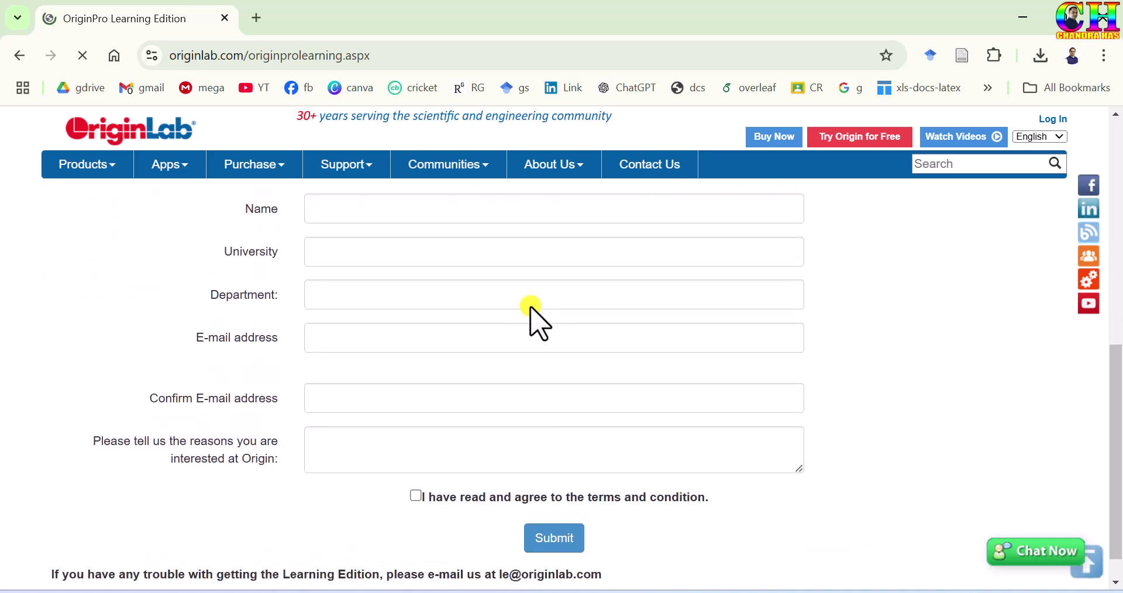
scroll(530, 308, "up", 1)
left_click(387, 267)
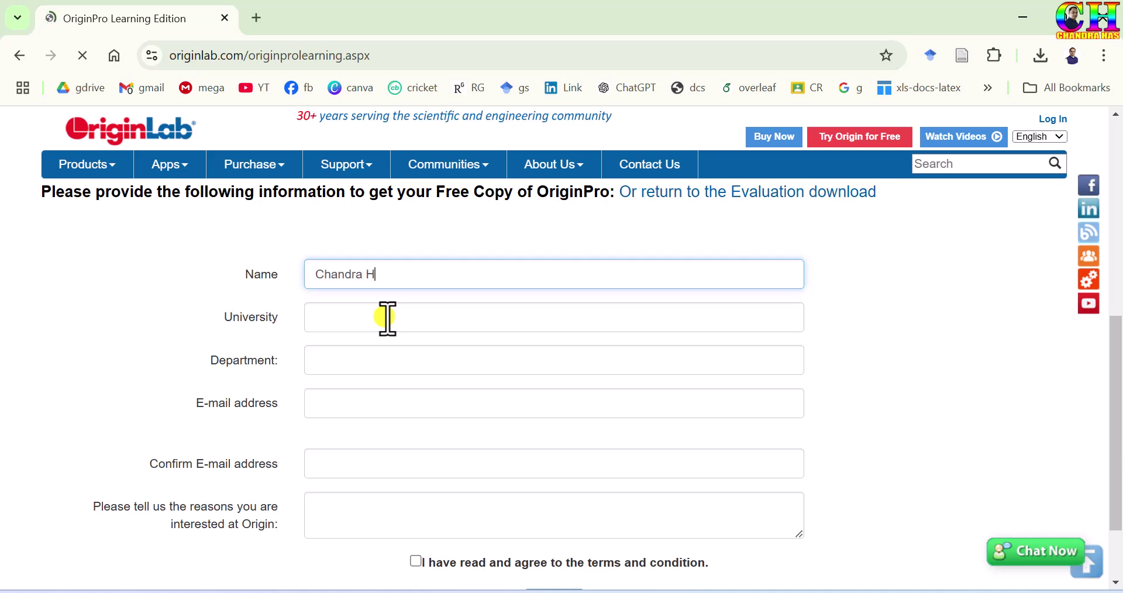
left_click(355, 317)
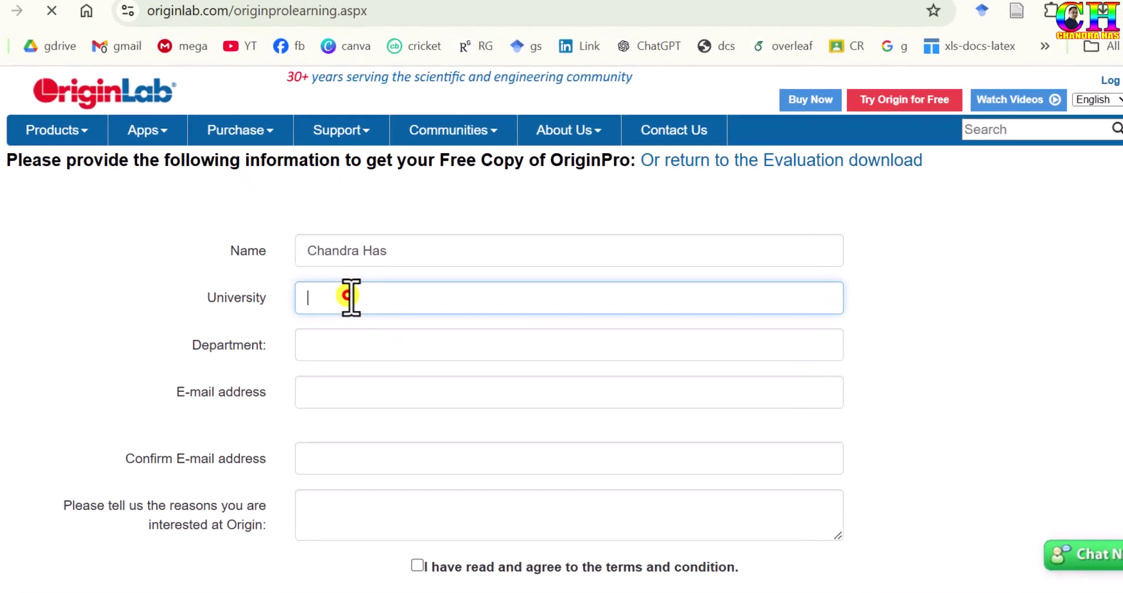
type("GSFC")
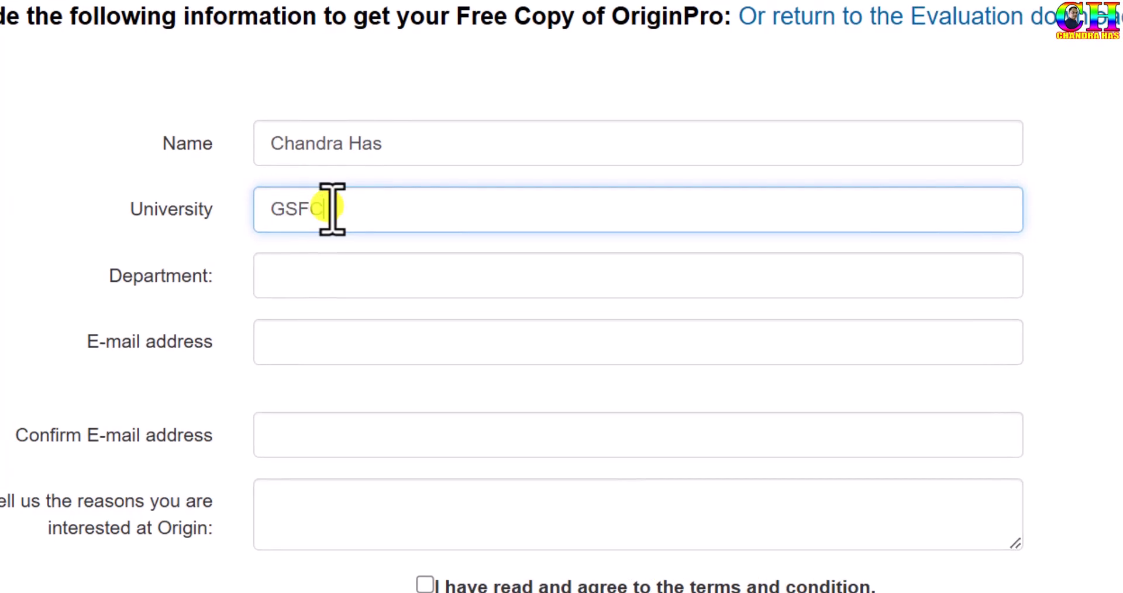
type(" University")
Enter the department and university e-mail address, then copy it into Confirm E-mail
left_click(350, 275)
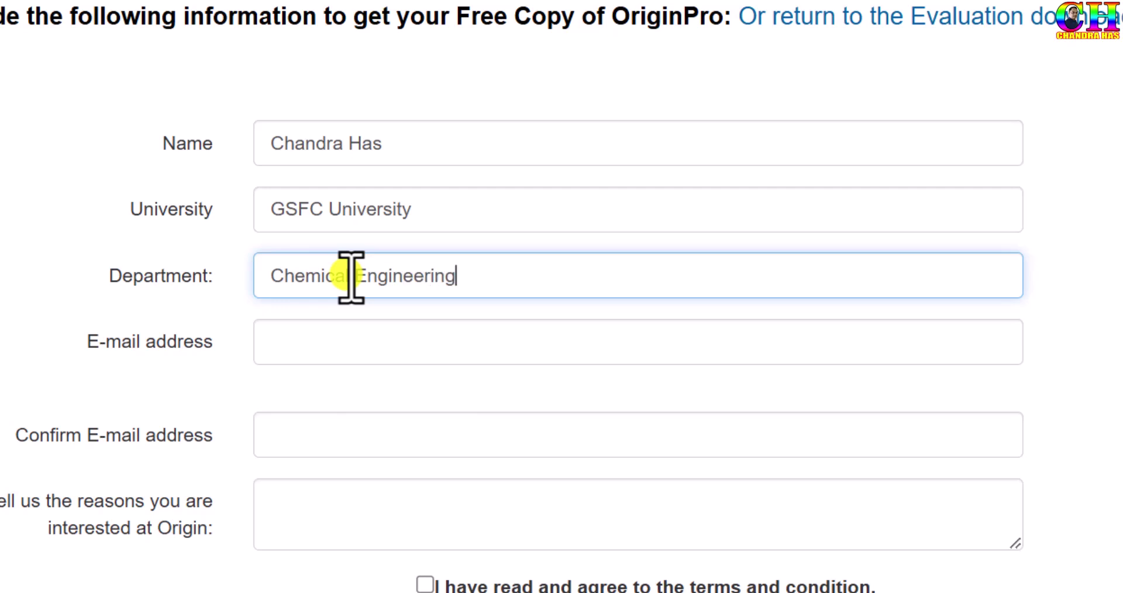
left_click(382, 344)
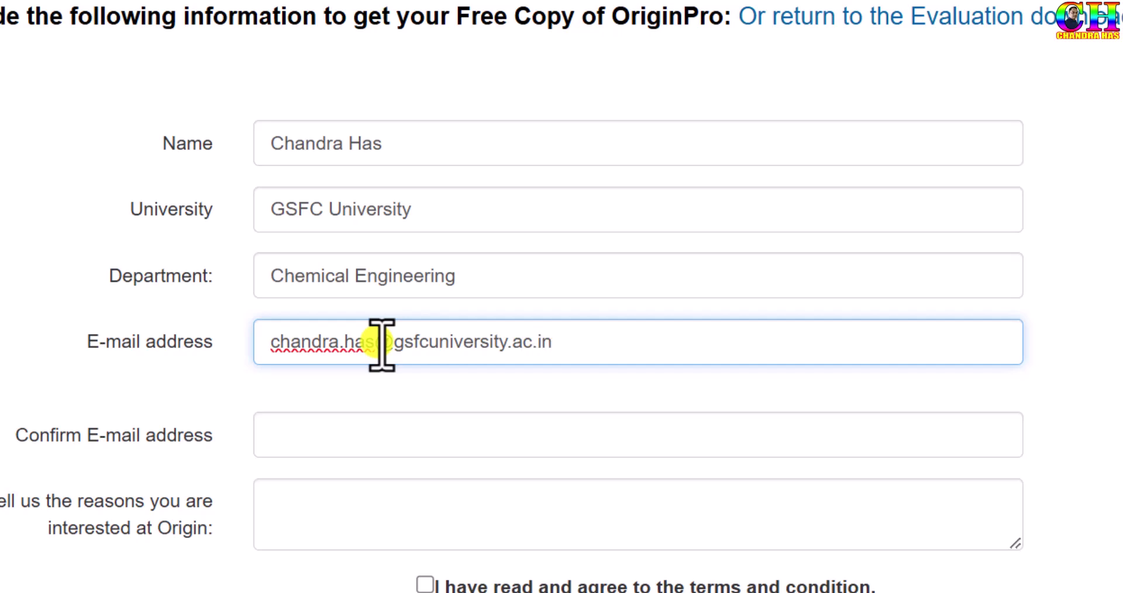
left_click_drag(567, 342, 270, 344)
key("ctrl+c")
left_click(316, 433)
key("ctrl+v")
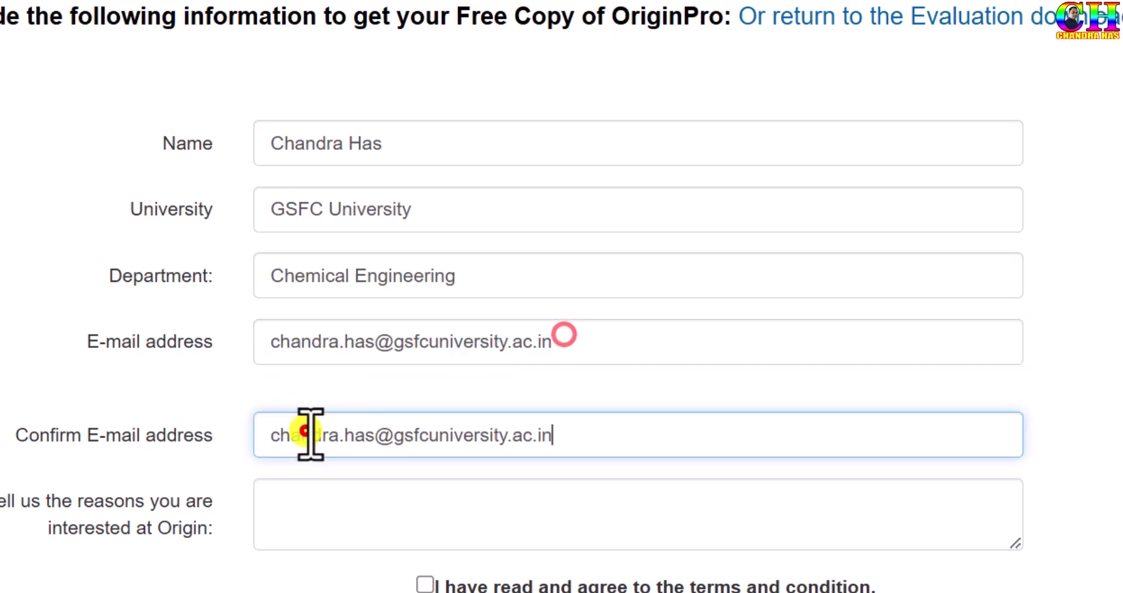
Write the reason for interest, agree to the terms and submit the form
left_click(333, 372)
type("For research work")
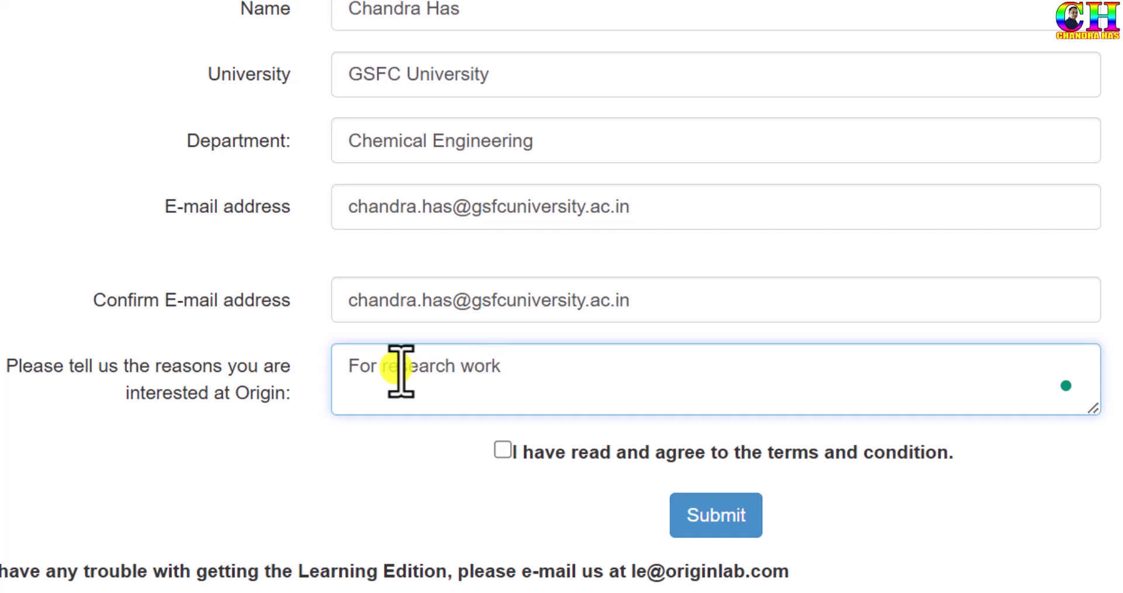
left_click(502, 452)
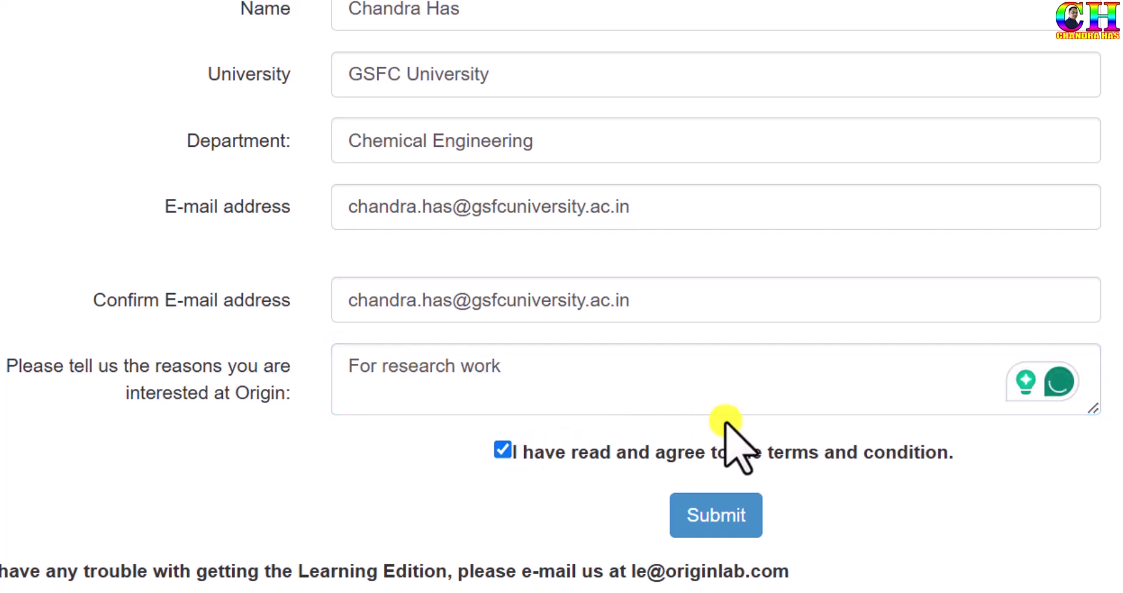
left_click(718, 507)
Open the 'Verify your email for OriginPro Learning Edition' message and follow its verification link
left_click(718, 508)
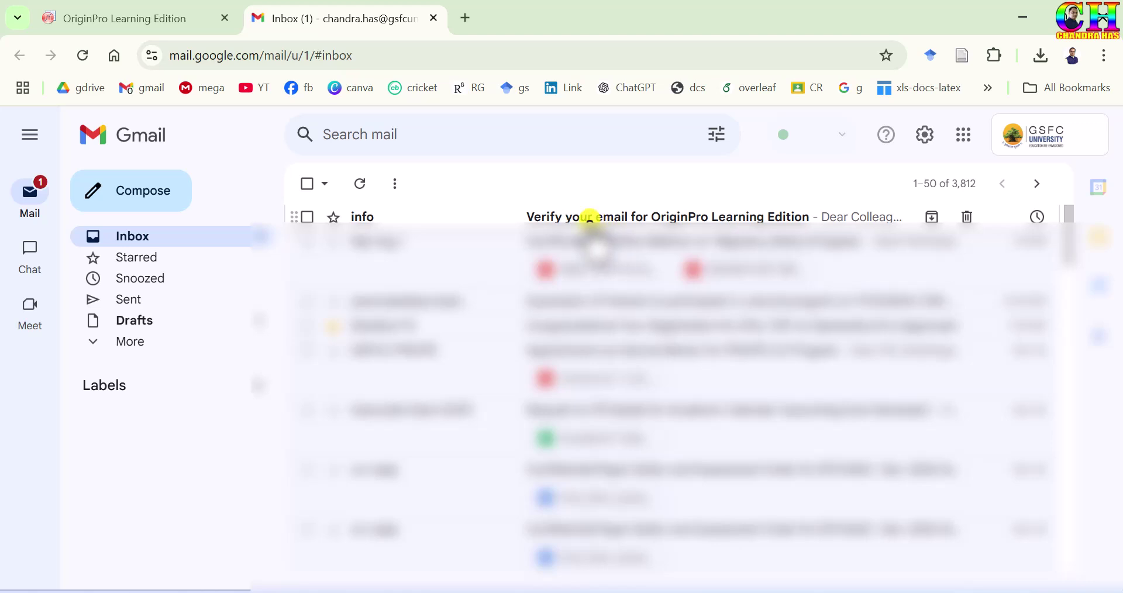
left_click(590, 219)
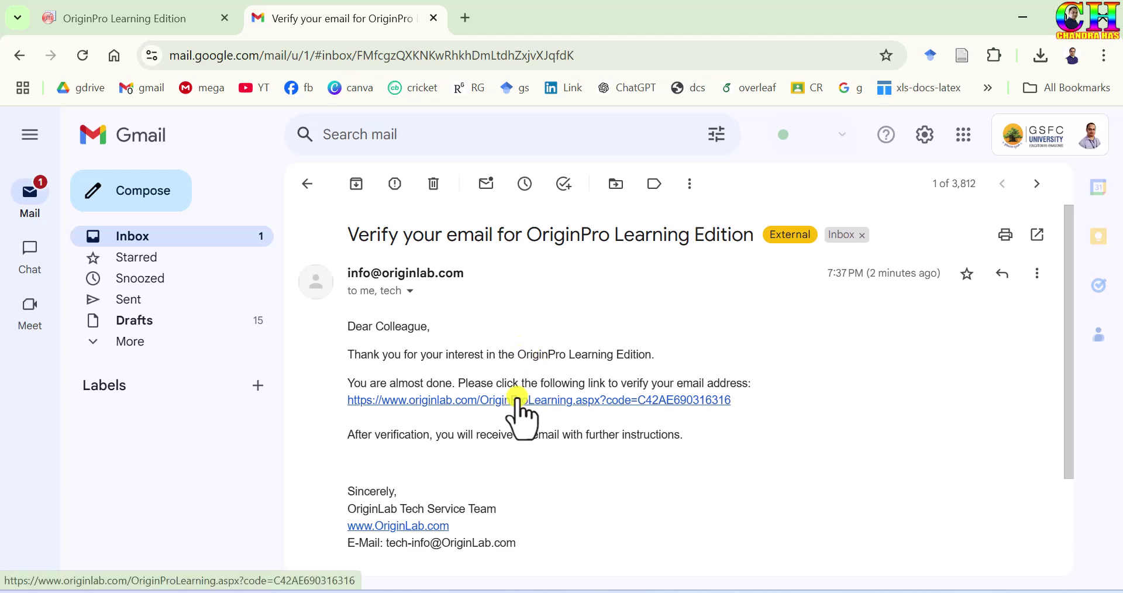
left_click(517, 398)
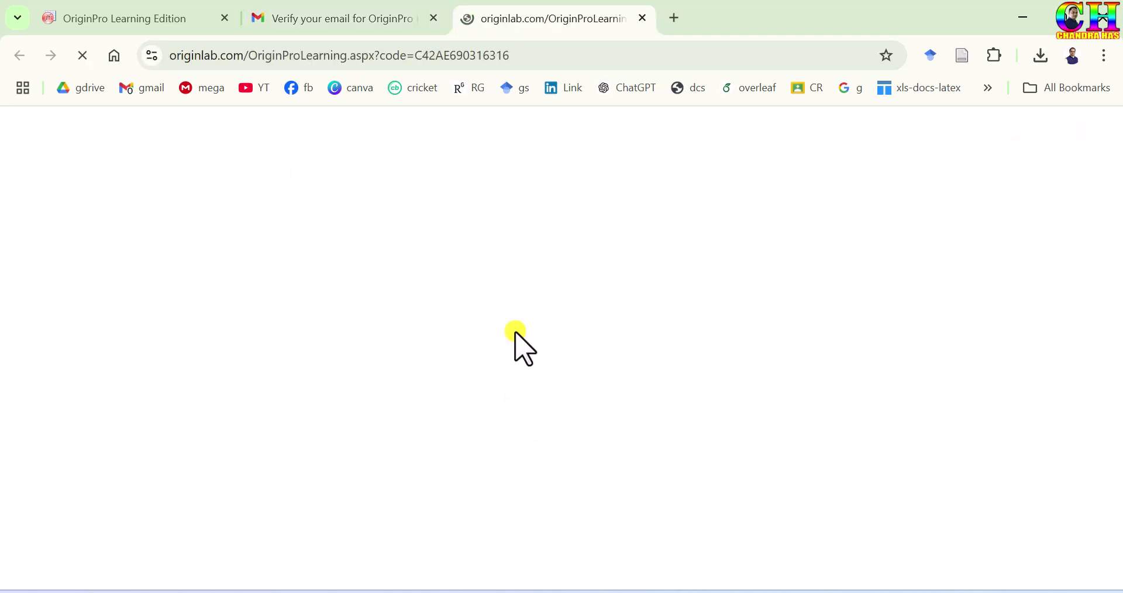
Scroll down and highlight the red 'Validation Succeeded' message
scroll(611, 308, "down", 2)
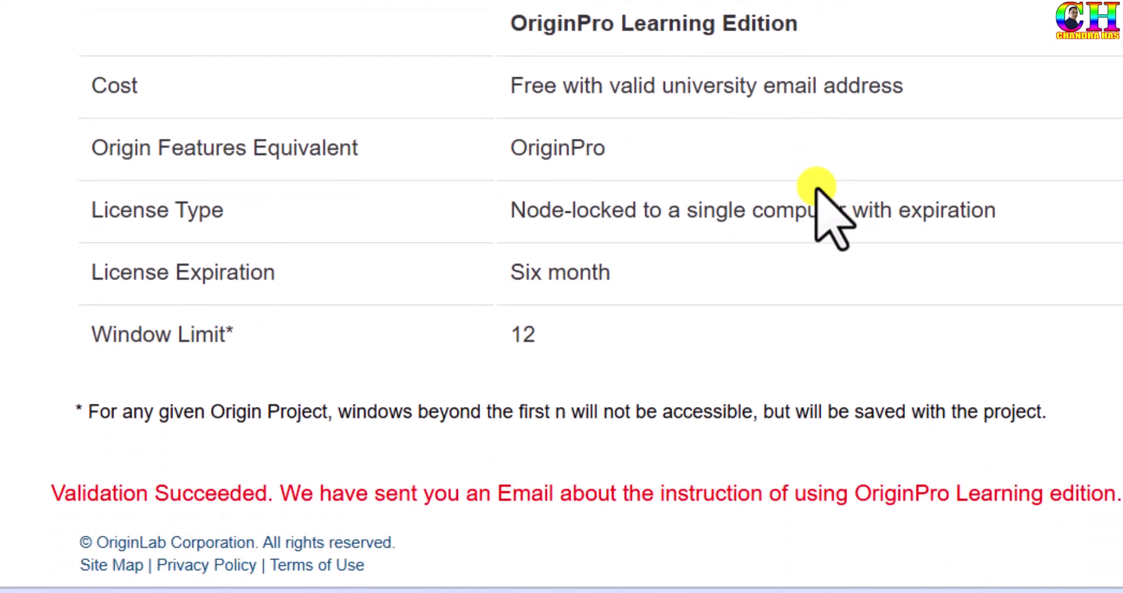
left_click_drag(37, 481, 1115, 497)
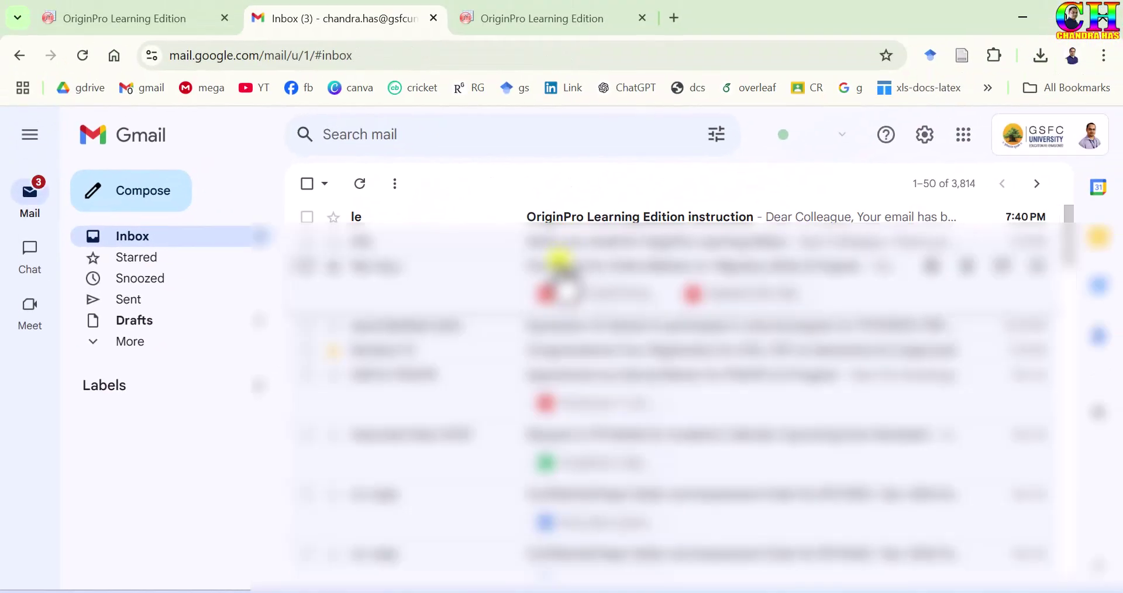
Download Origin2025Sr0No_H_1883.zip from the instruction e-mail and locate the finished 721 MB file
left_click(561, 217)
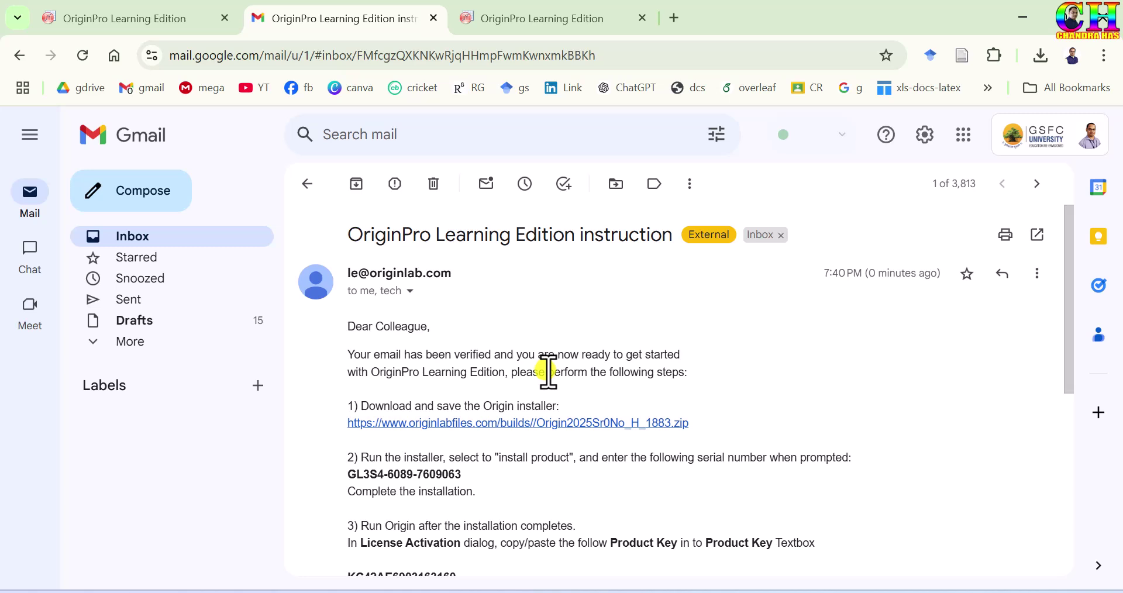
scroll(548, 372, "down", 2)
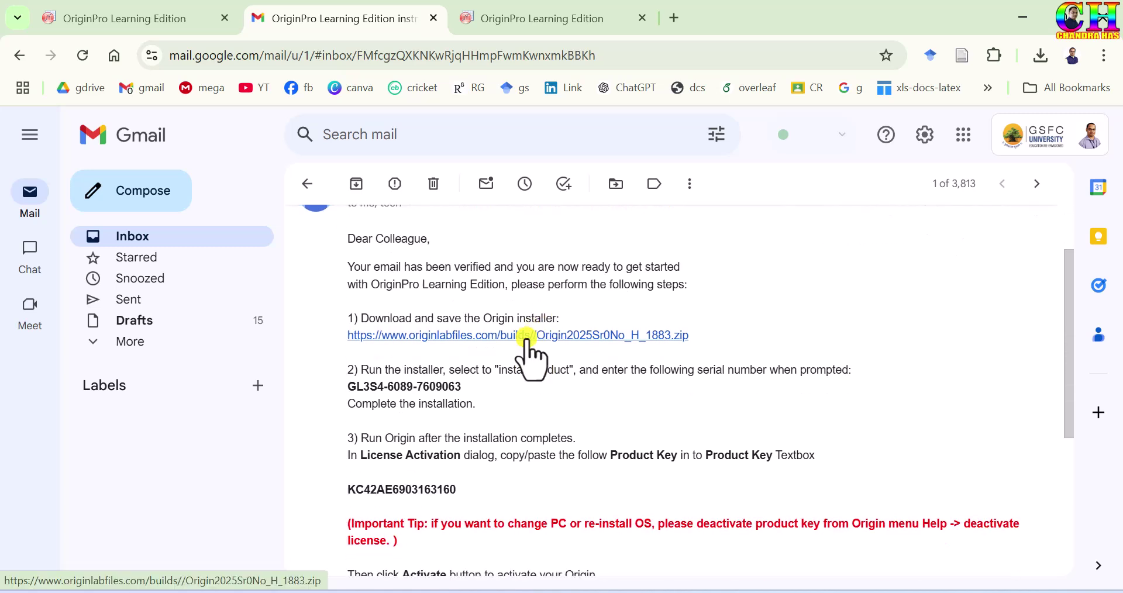
left_click(526, 337)
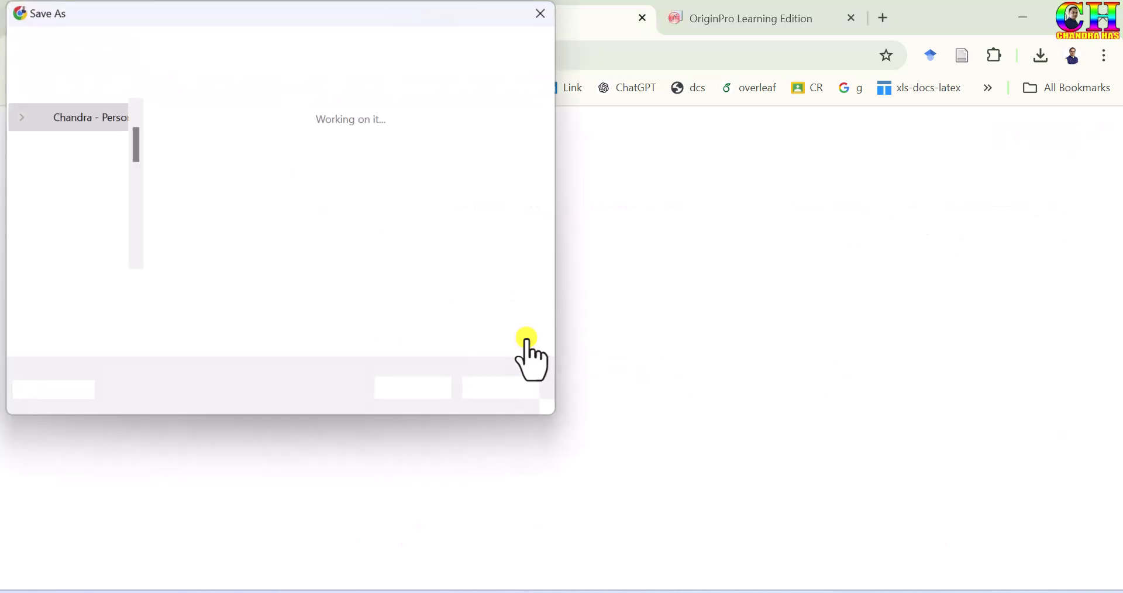
left_click(421, 389)
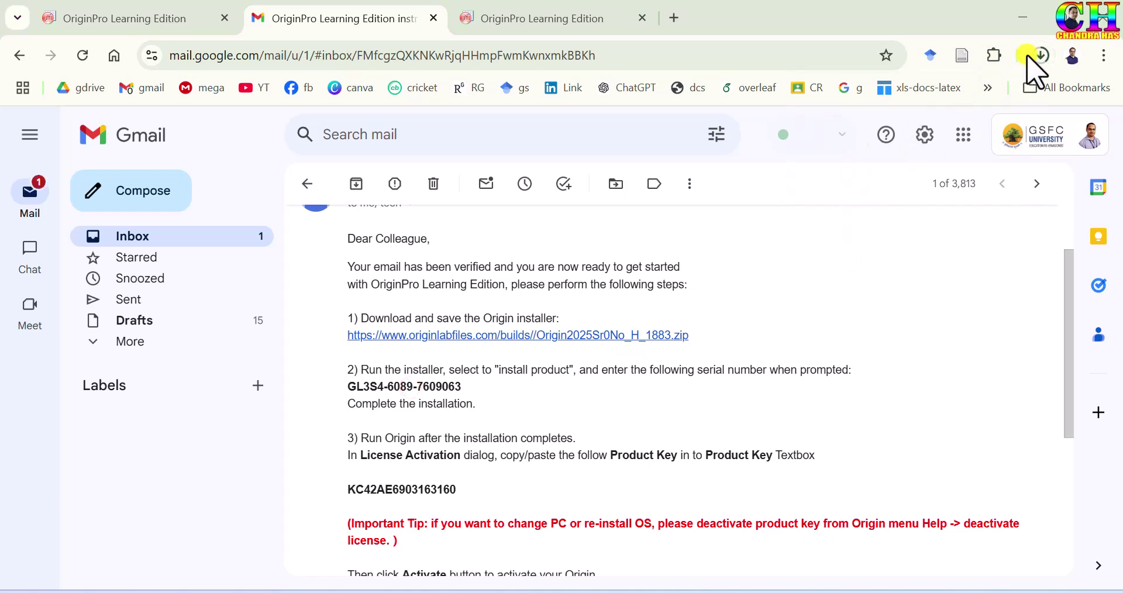
left_click(1040, 55)
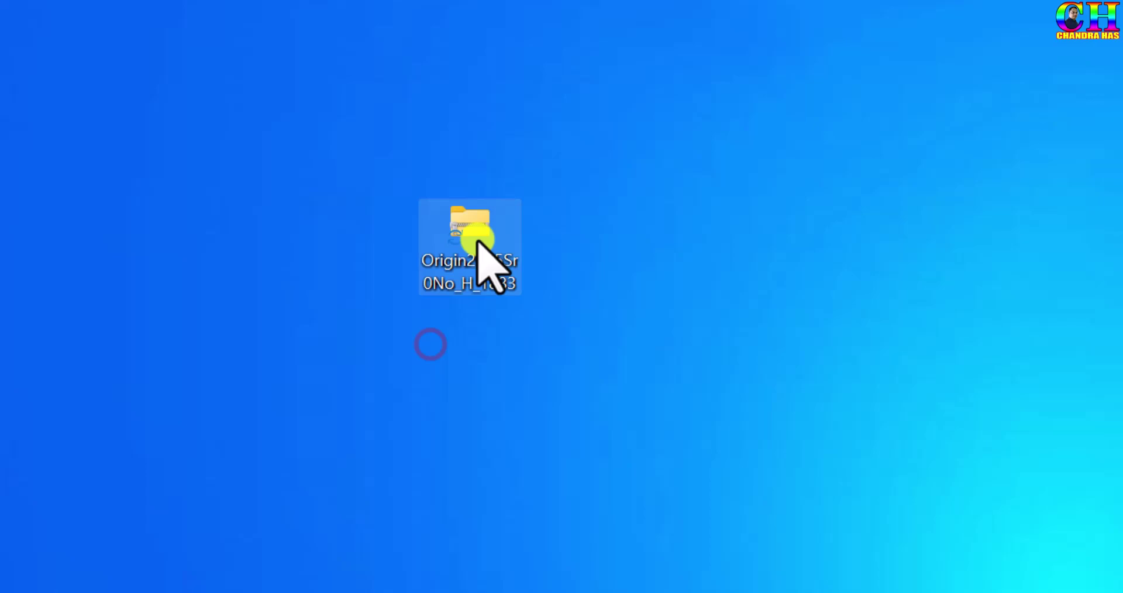
left_click(477, 238)
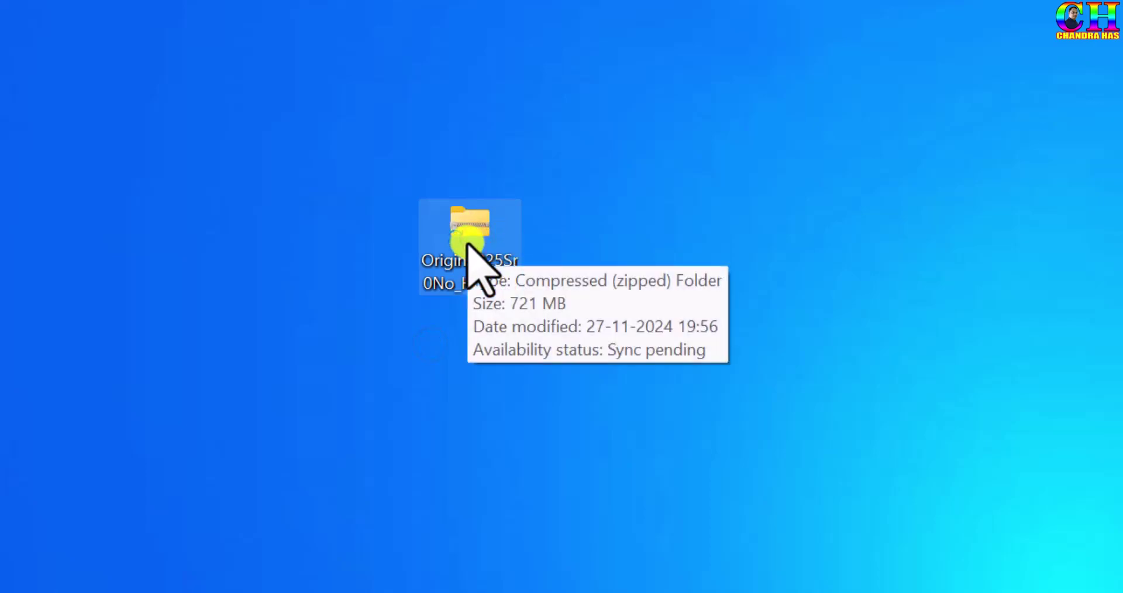
Extract the Origin2025Sr0No_H_1883.zip contents into the suggested desktop folder
right_click(468, 245)
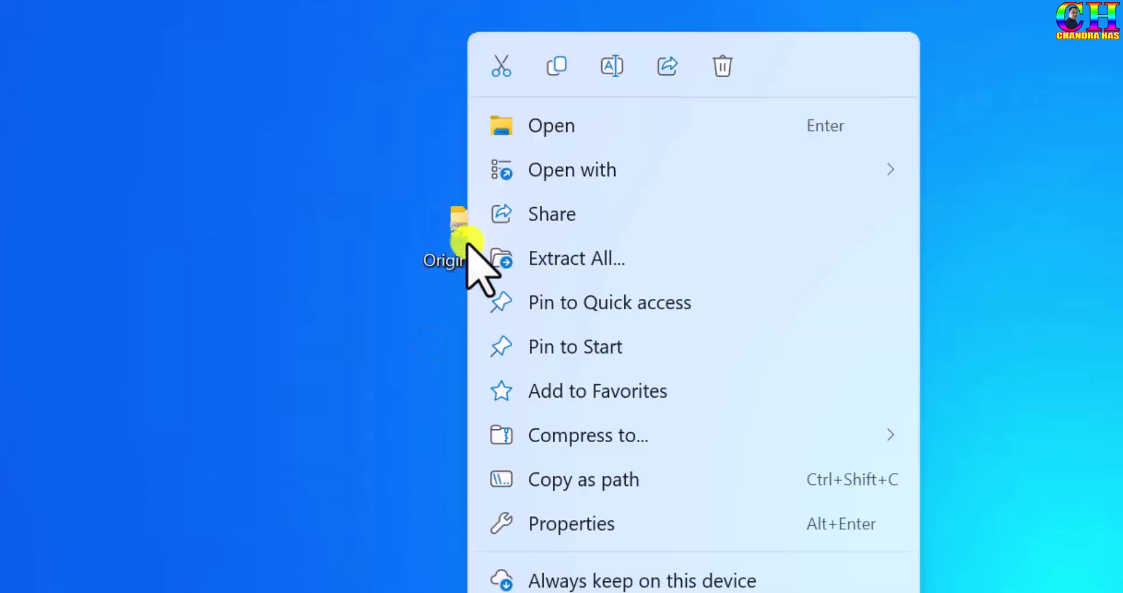
left_click(519, 262)
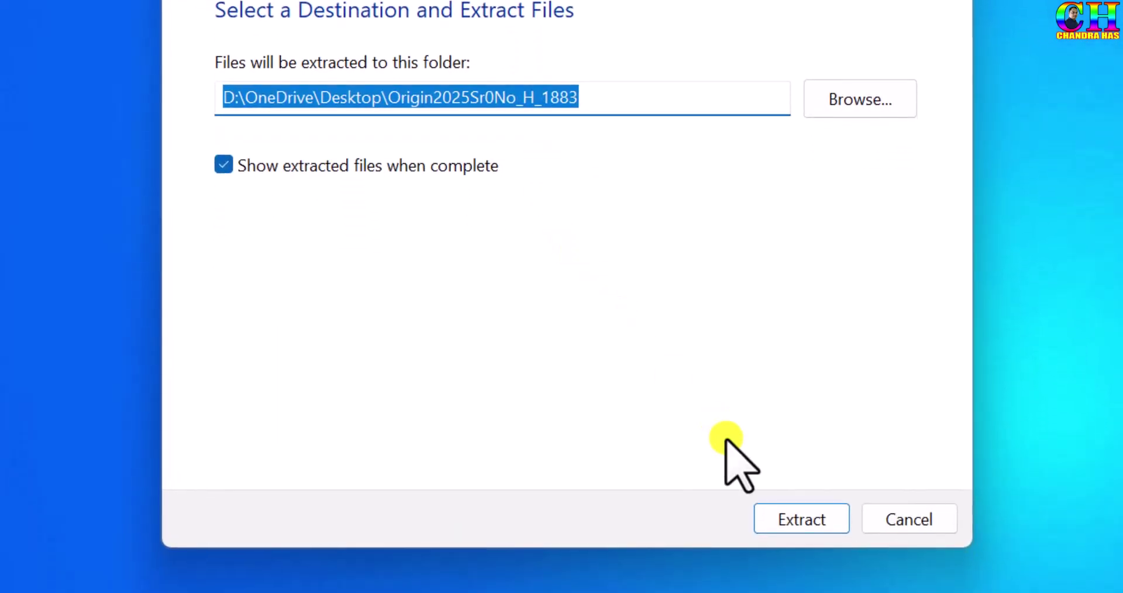
left_click(767, 517)
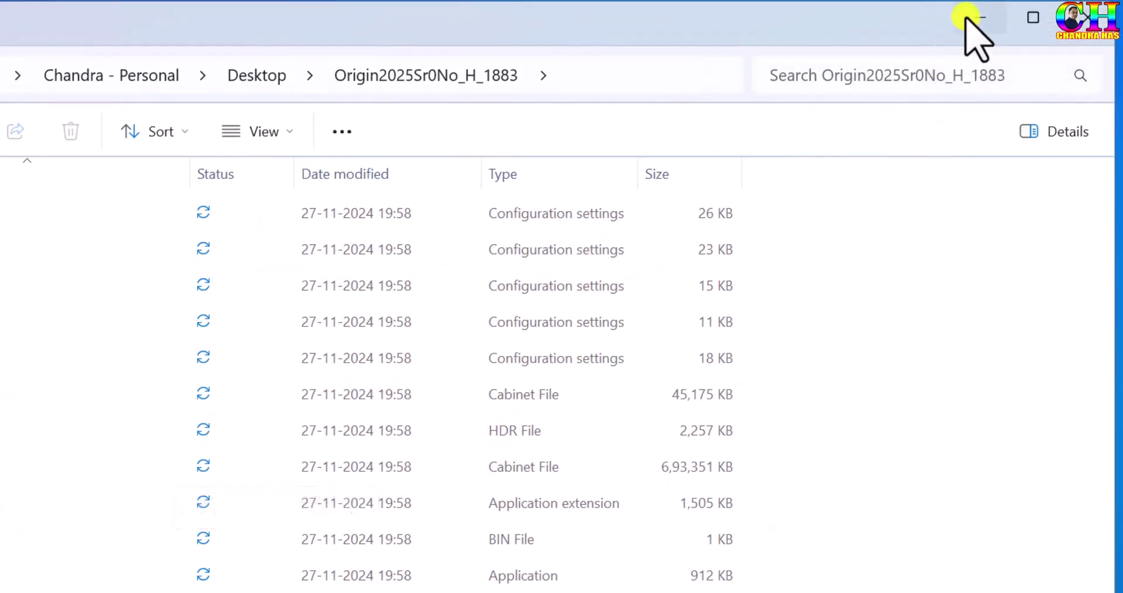
Launch the setup application from the extracted Origin2025Sr0No_H_1883 folder
left_click(966, 18)
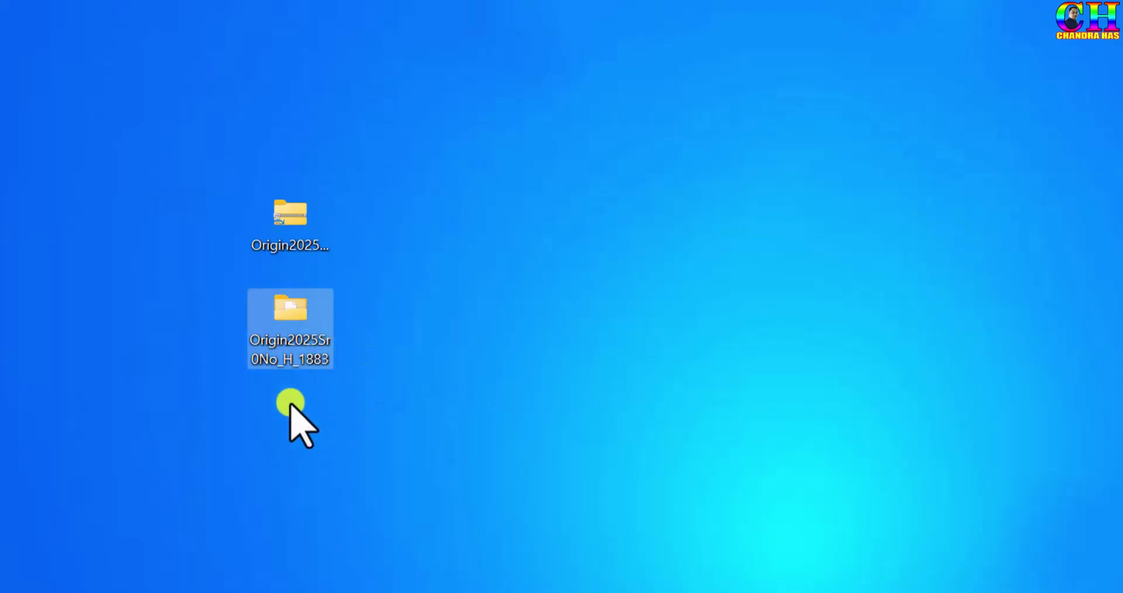
left_click(276, 333)
left_click(573, 581)
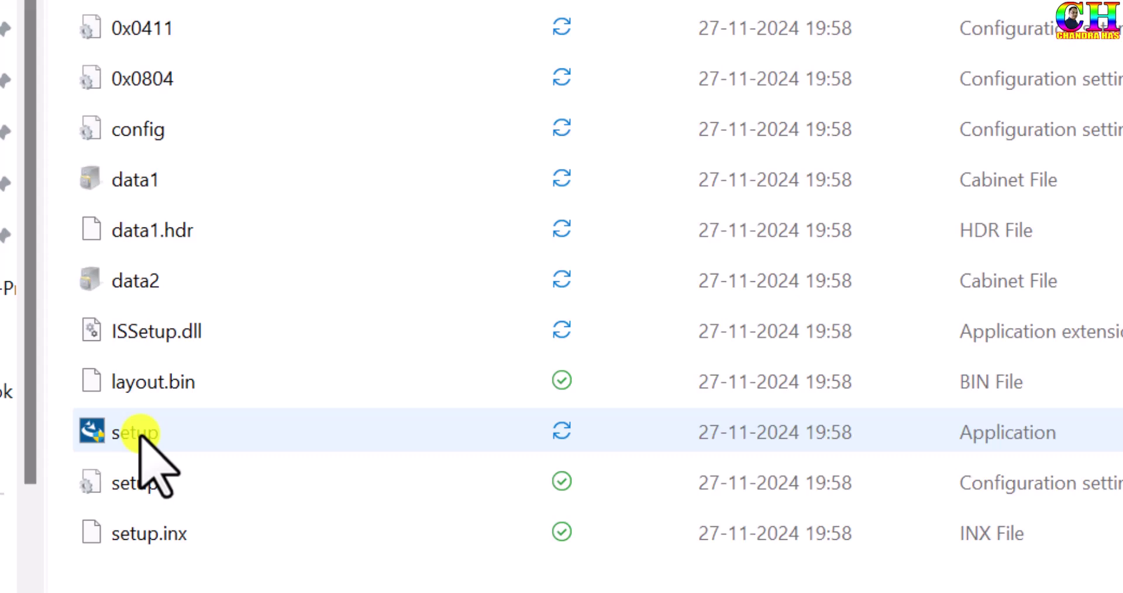
left_click(139, 434)
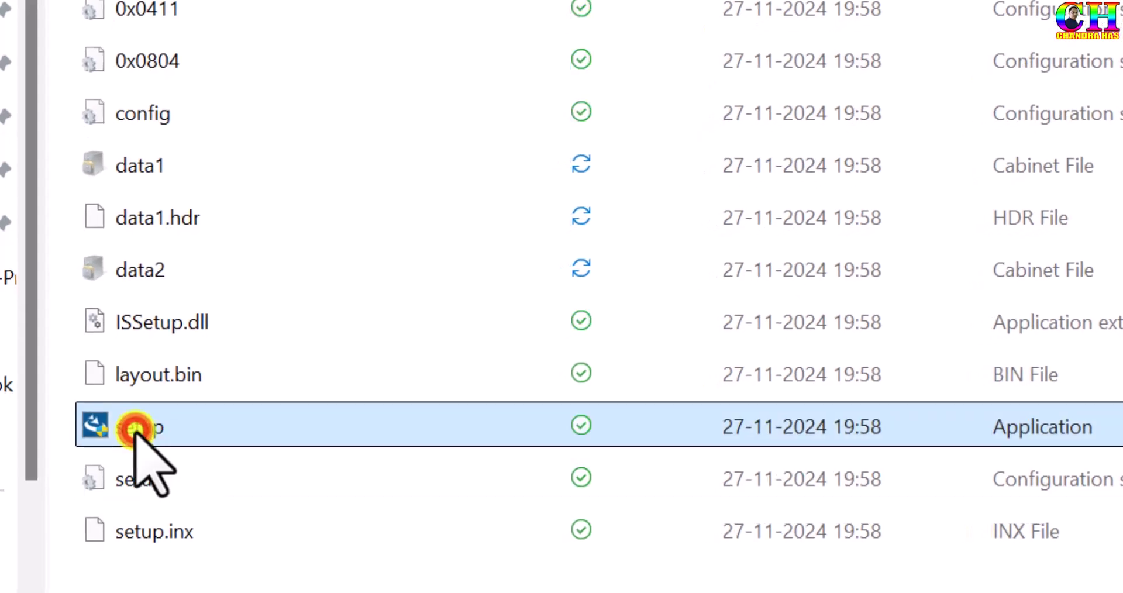
double_click(139, 431)
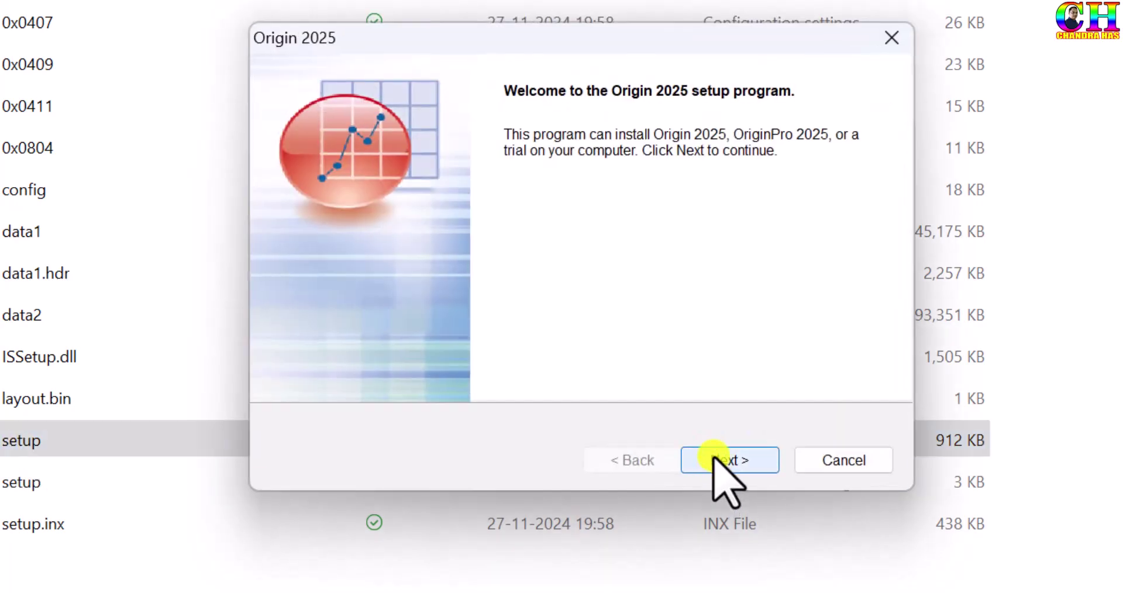
Accept the license terms and choose 'Install Product (requires serial number)'
left_click(715, 457)
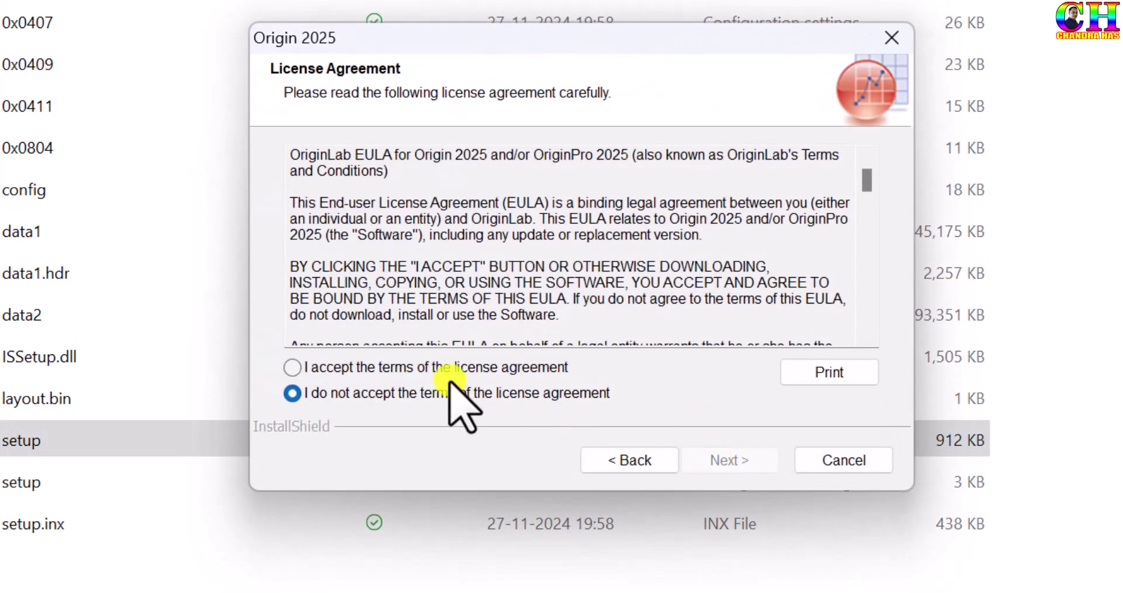
left_click(411, 361)
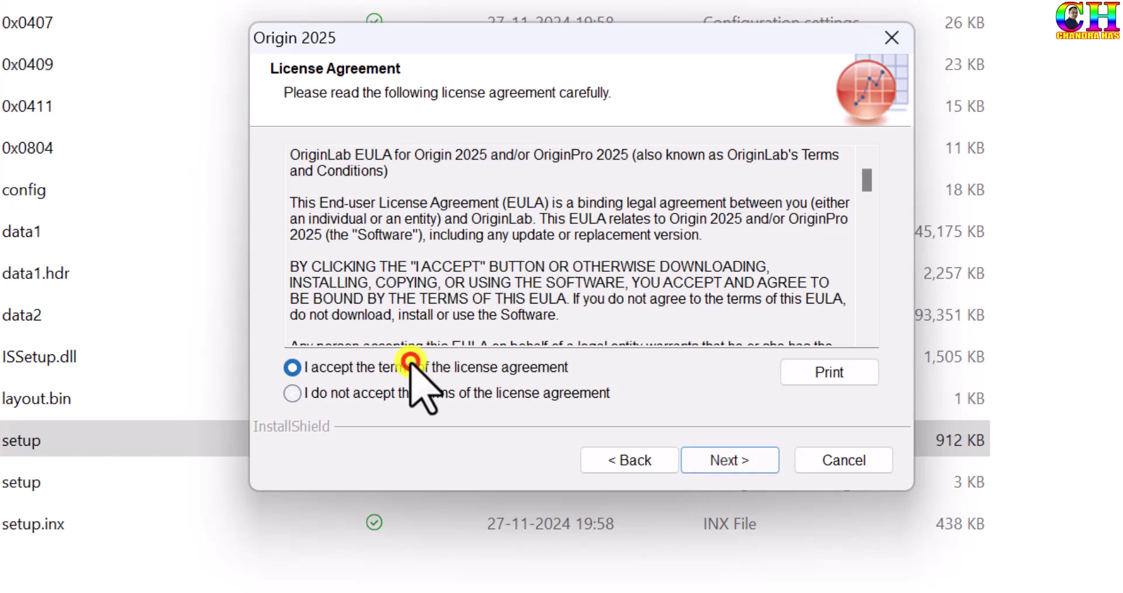
left_click(706, 460)
left_click(706, 462)
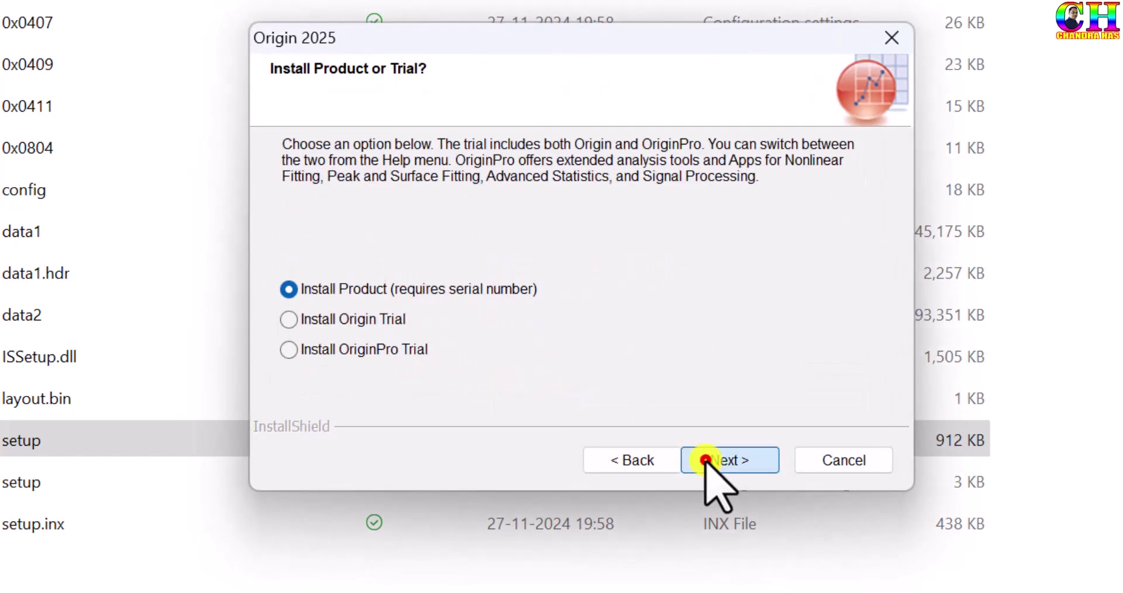
left_click_drag(464, 237, 316, 237)
Enter the user name, company GSFCU and serial number, check it against the e-mail, and submit
key("BackSpace")
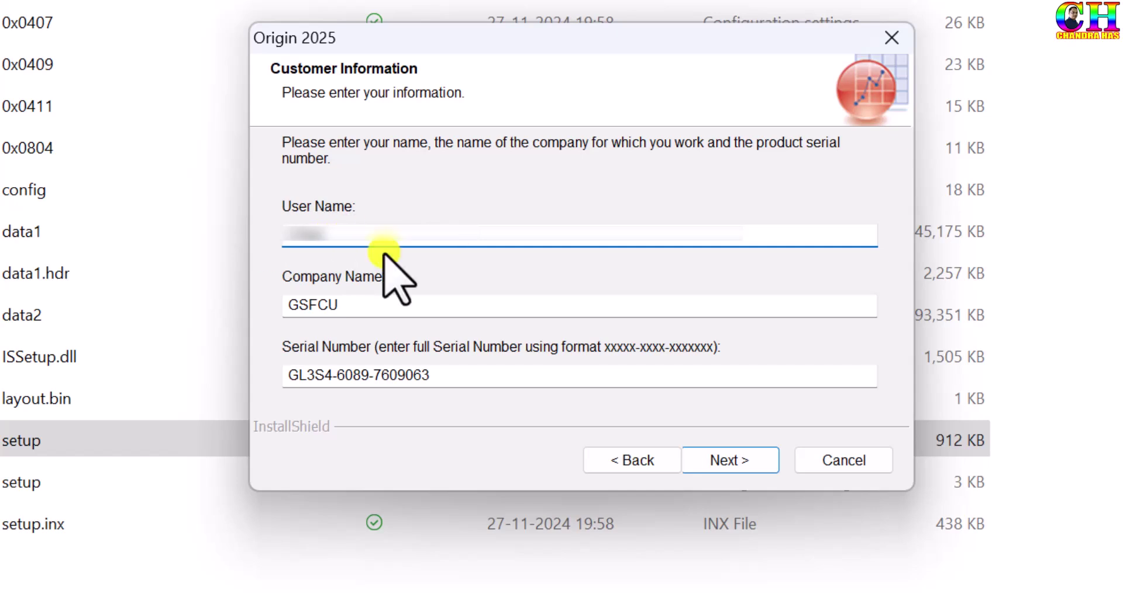
left_click_drag(371, 307, 289, 306)
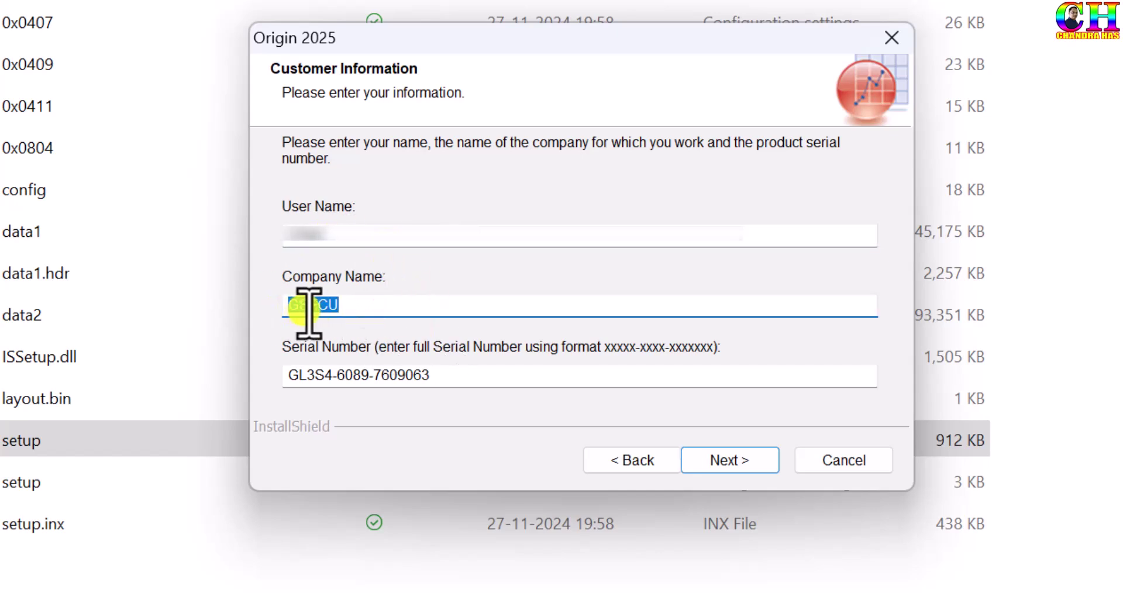
left_click(311, 309)
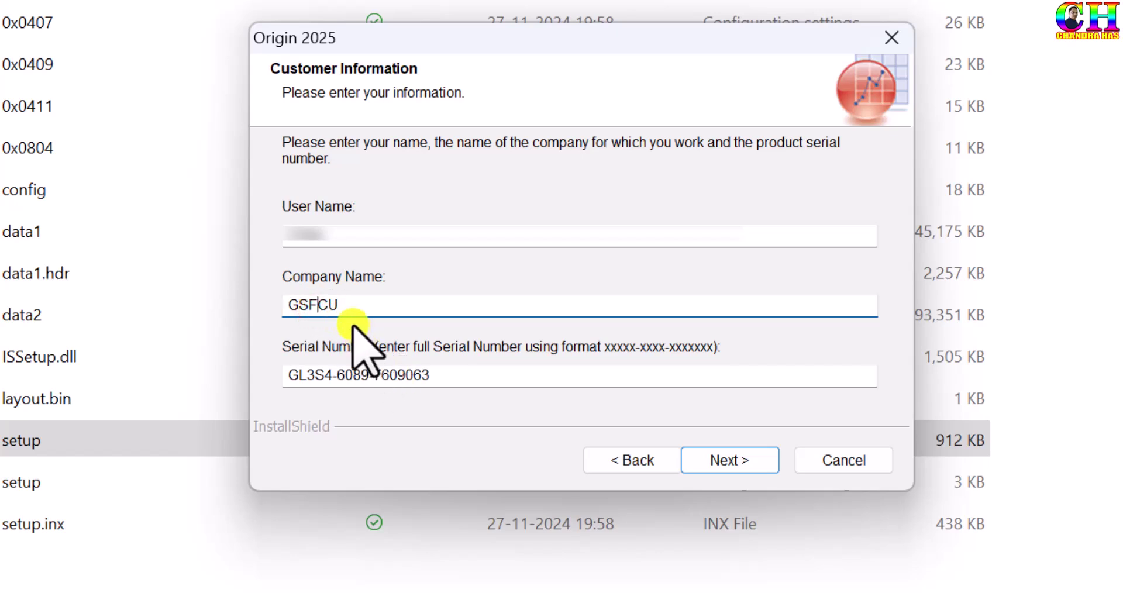
left_click_drag(459, 377, 291, 378)
left_click(424, 380)
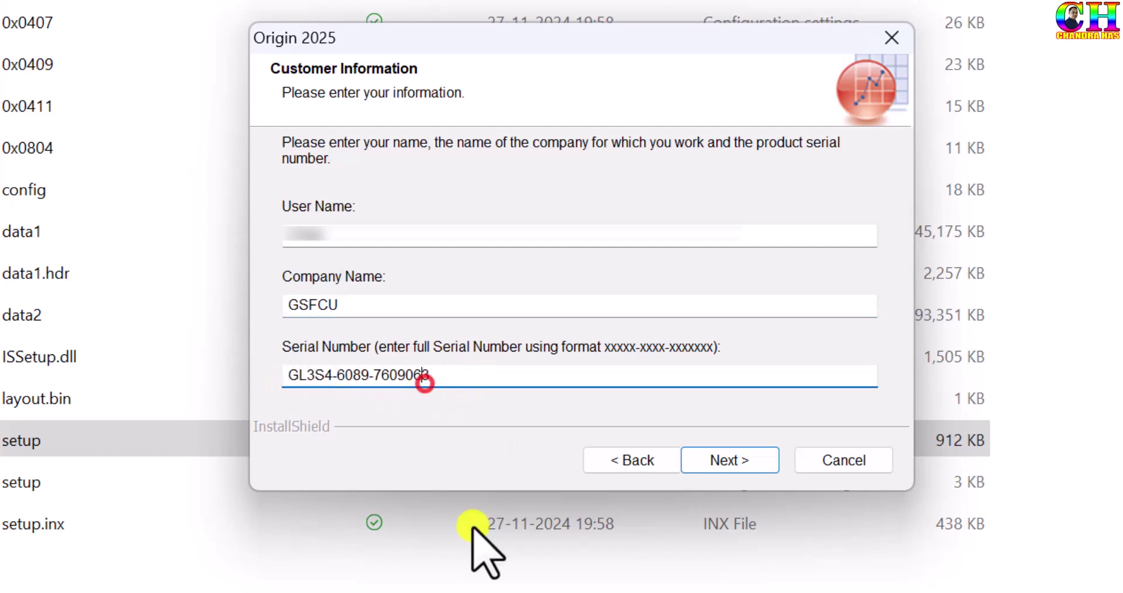
mouse_move(474, 591)
left_click(665, 541)
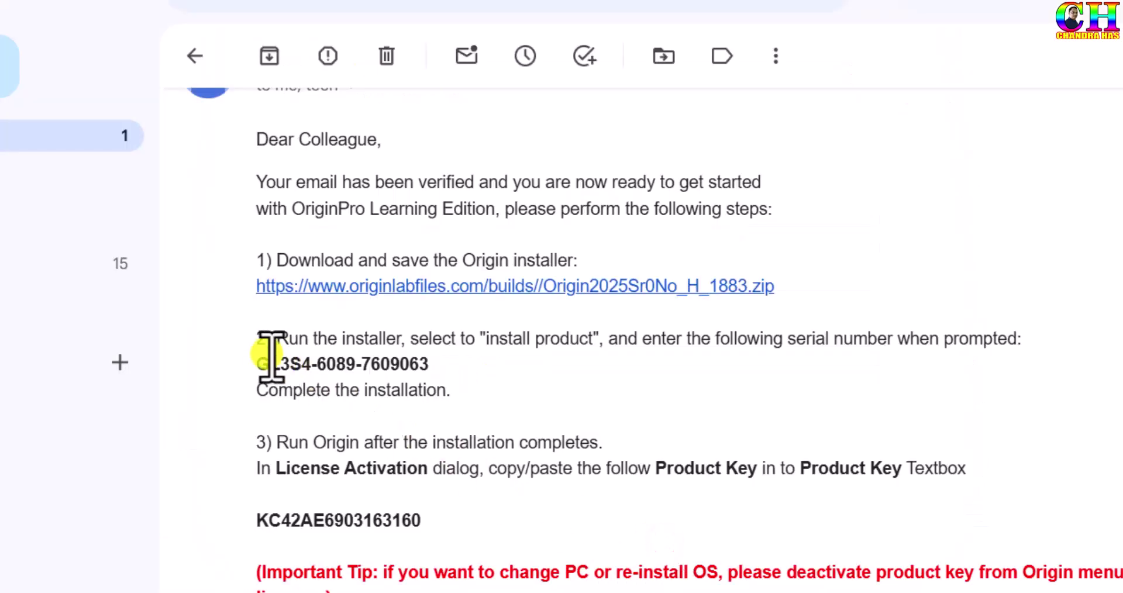
left_click_drag(253, 366, 443, 364)
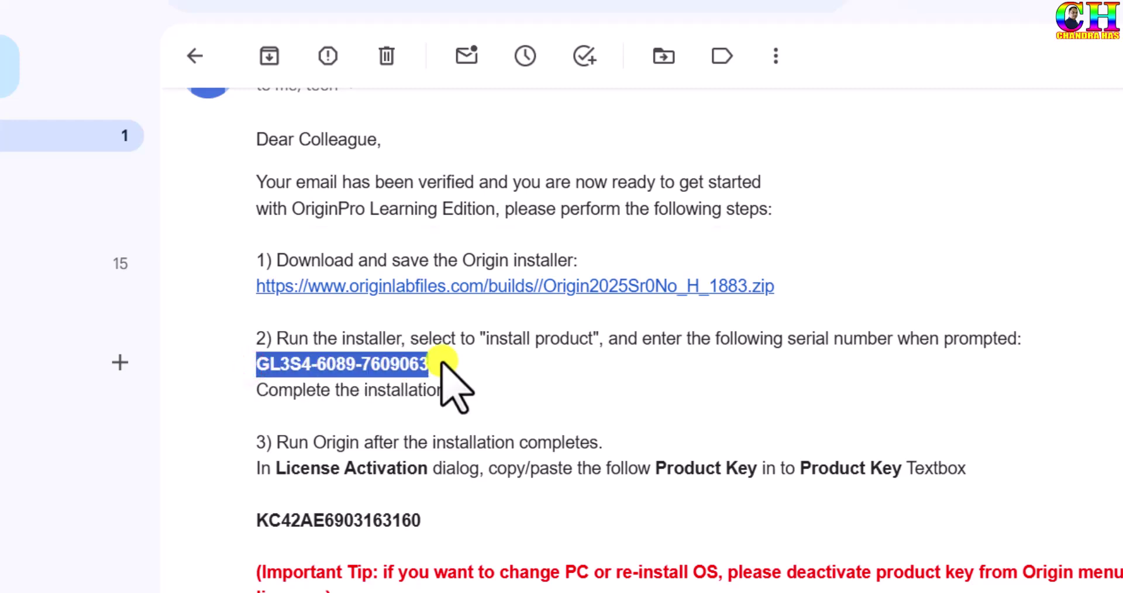
left_click(462, 364)
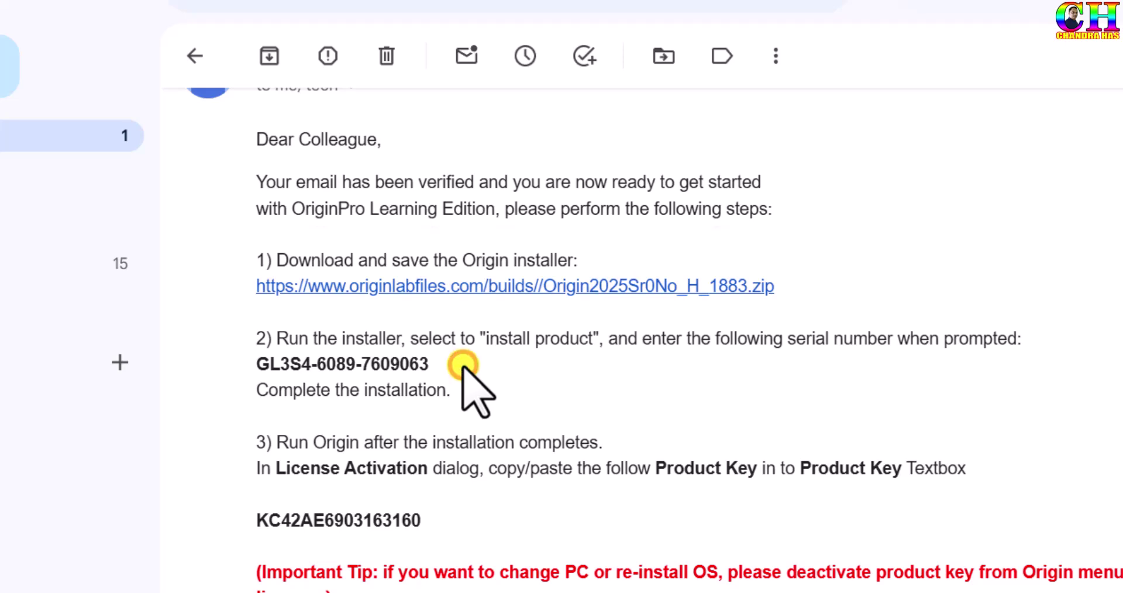
left_click_drag(257, 363, 430, 363)
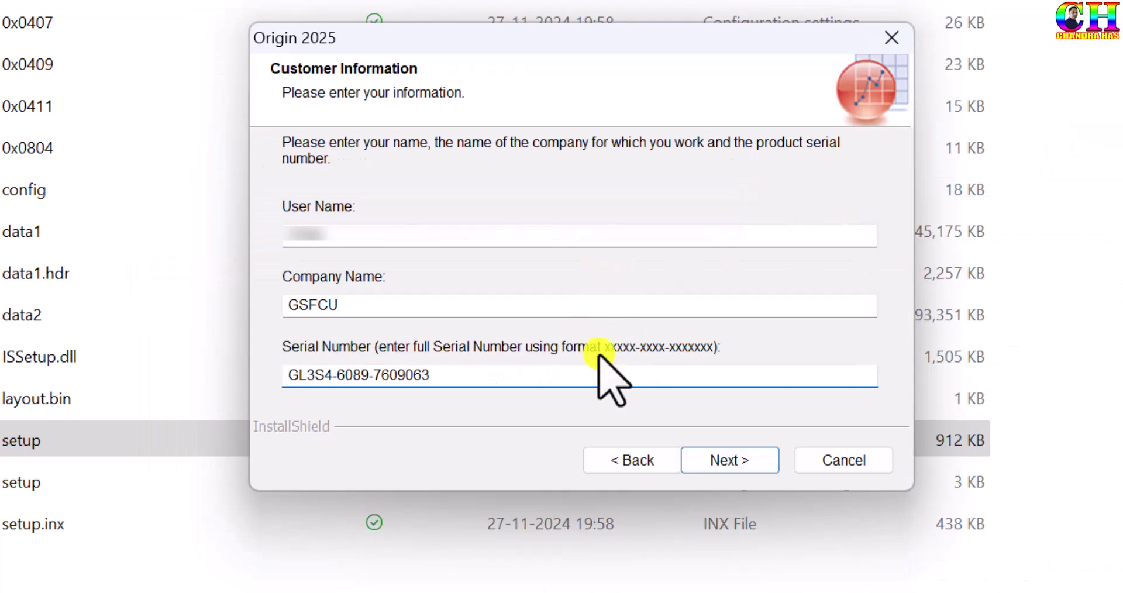
left_click(735, 457)
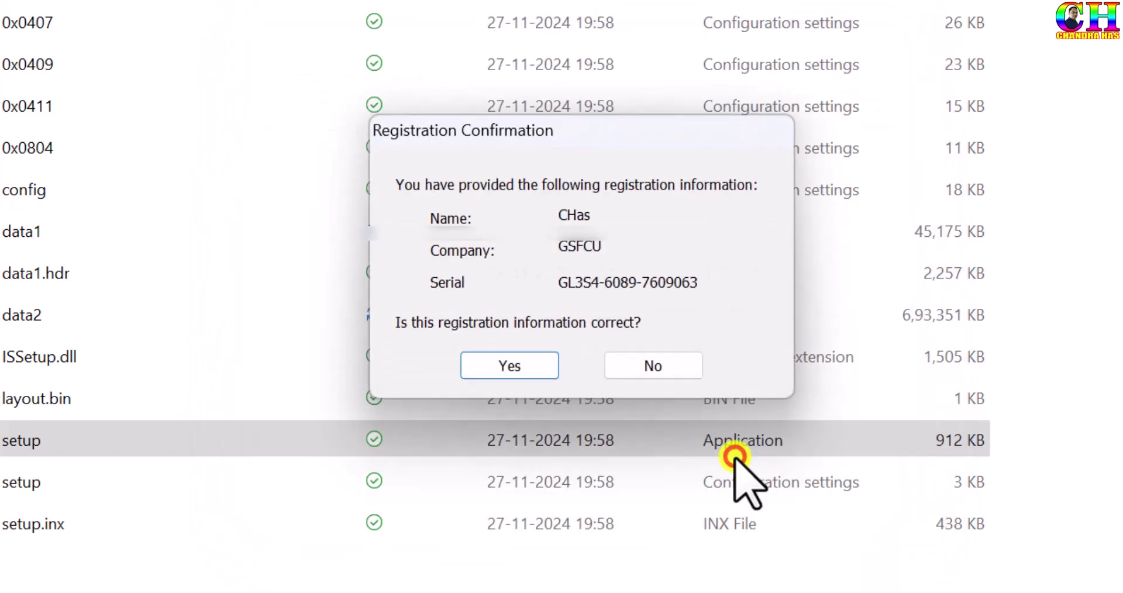
Accept registration and personal-use terms, install to C:\Program Files\OriginLab\Origin2025\ with defaults, and finish
left_click(514, 365)
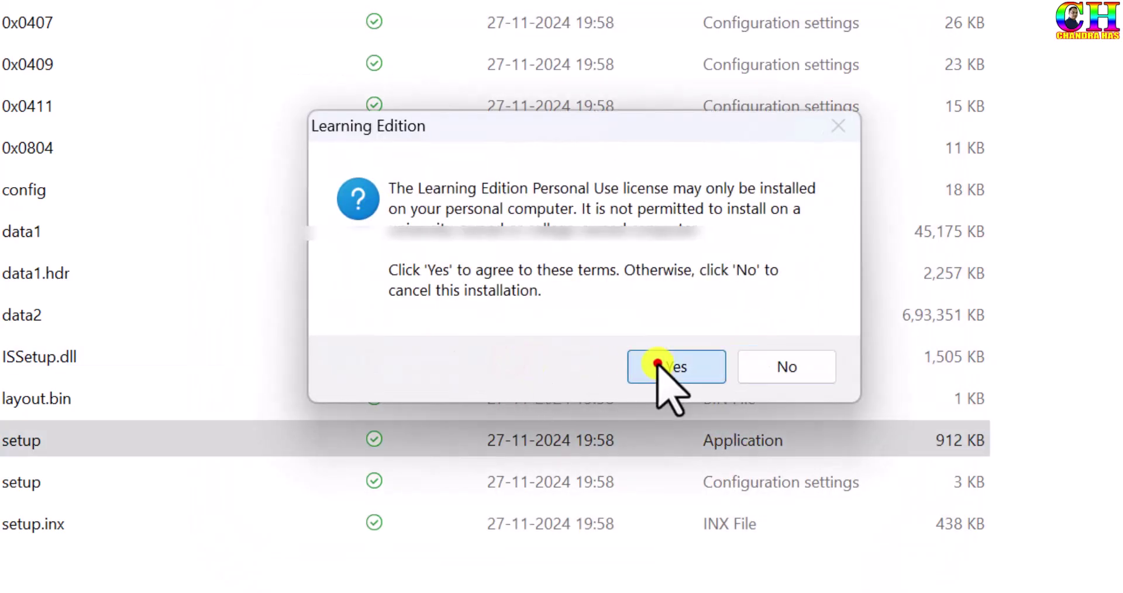
left_click(657, 362)
left_click(727, 458)
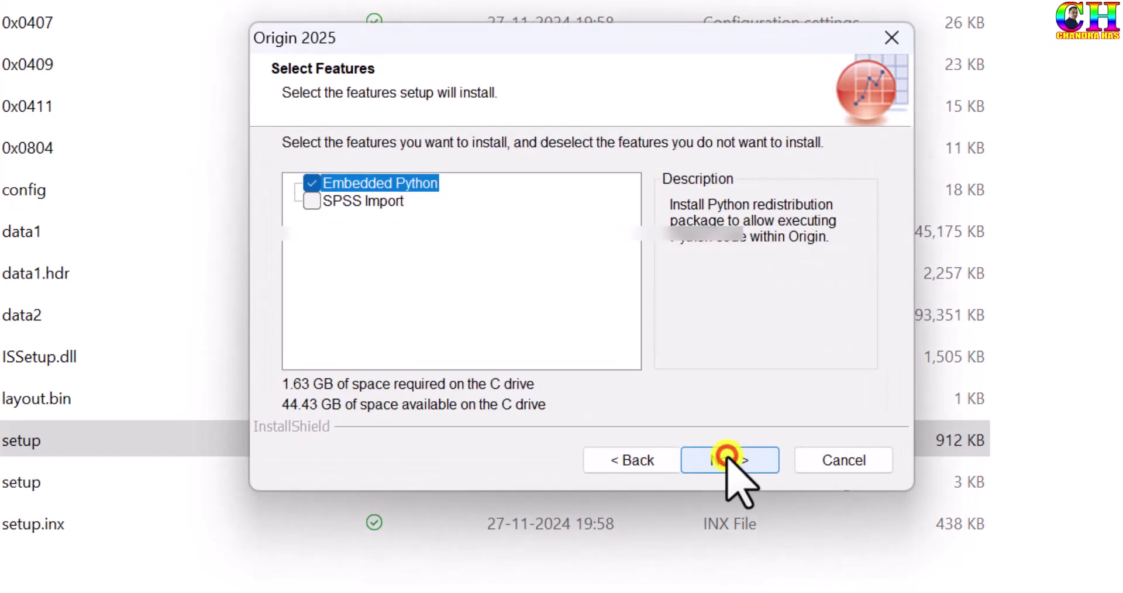
left_click(727, 457)
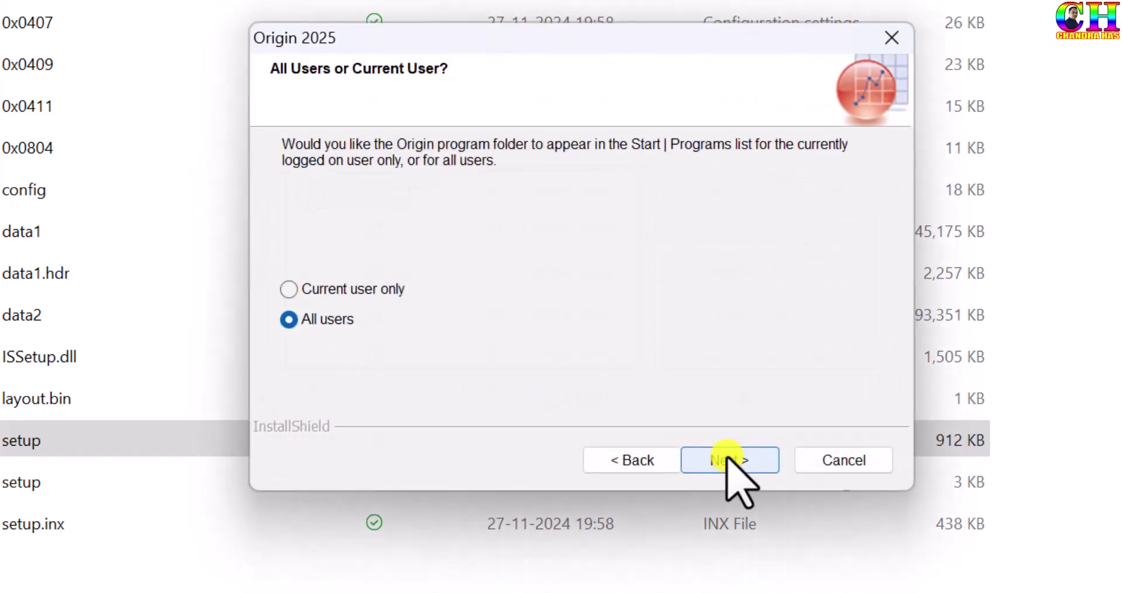
left_click(729, 460)
left_click(727, 459)
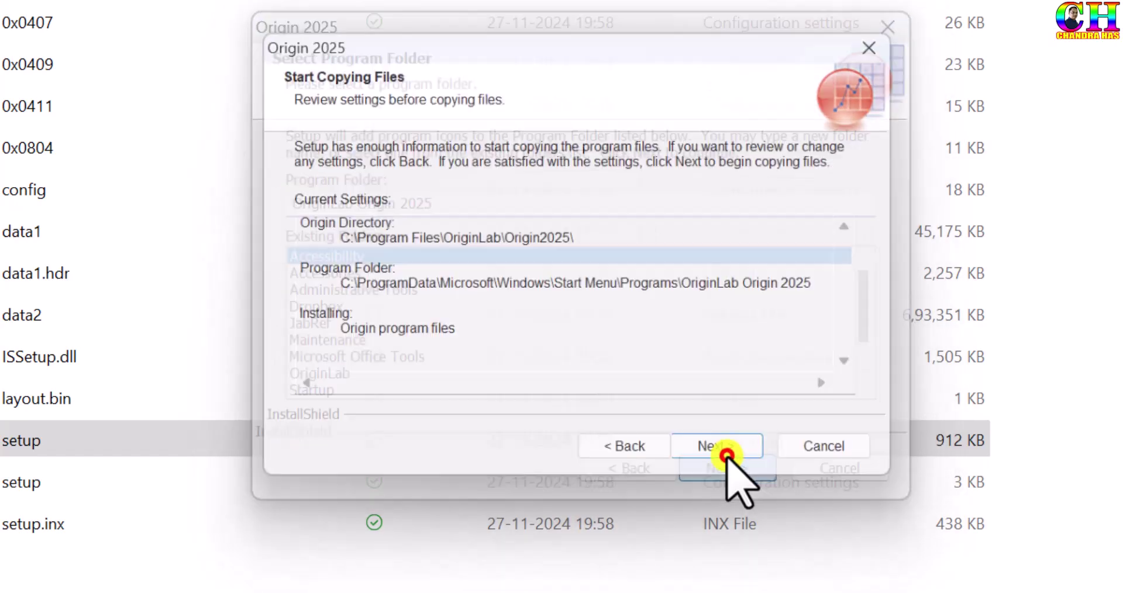
left_click(728, 458)
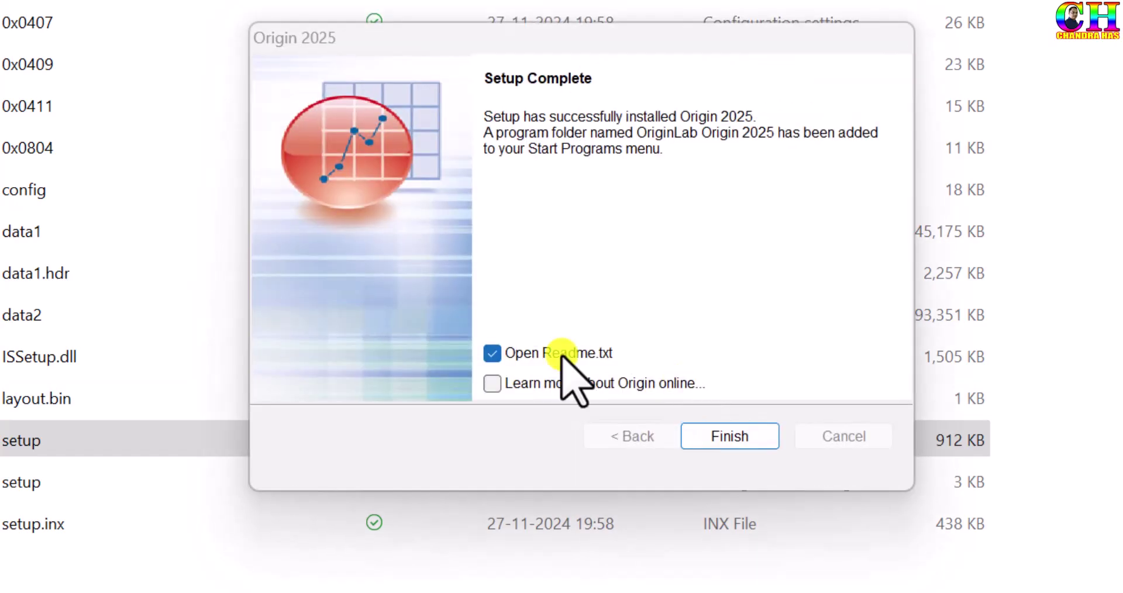
left_click(722, 434)
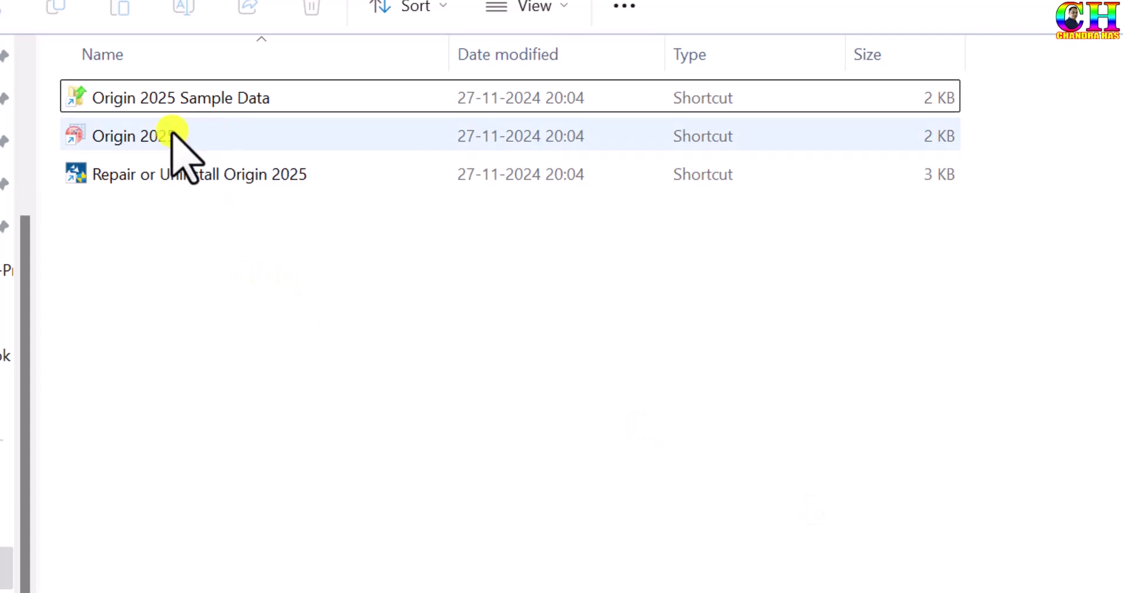
Send the Origin 2025 shortcut to the desktop via Send to, then close and minimize Explorer windows
left_click(155, 135)
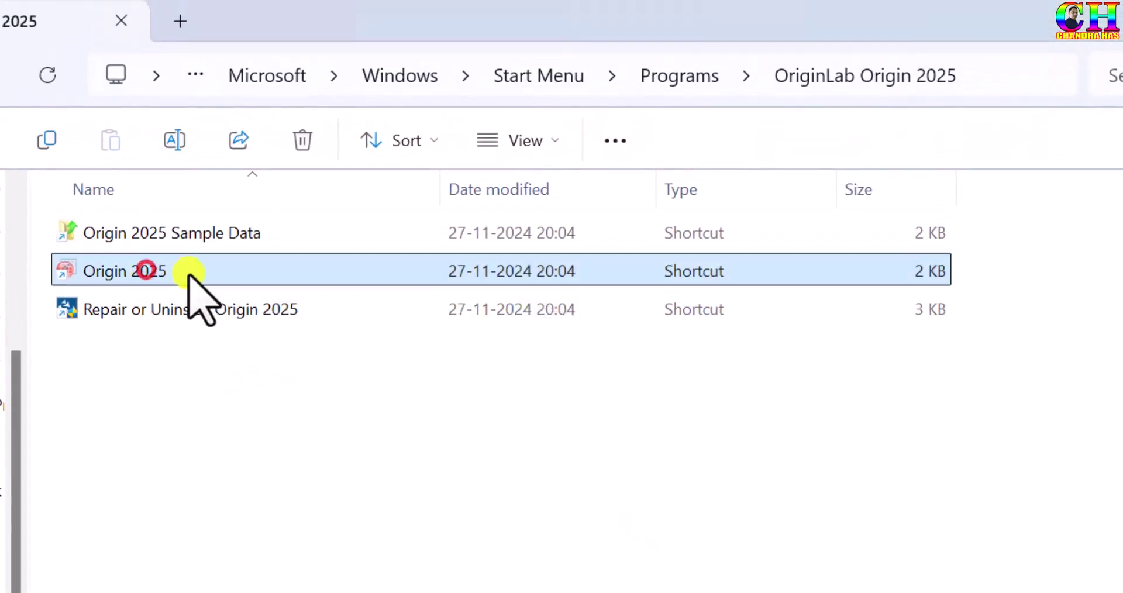
right_click(117, 272)
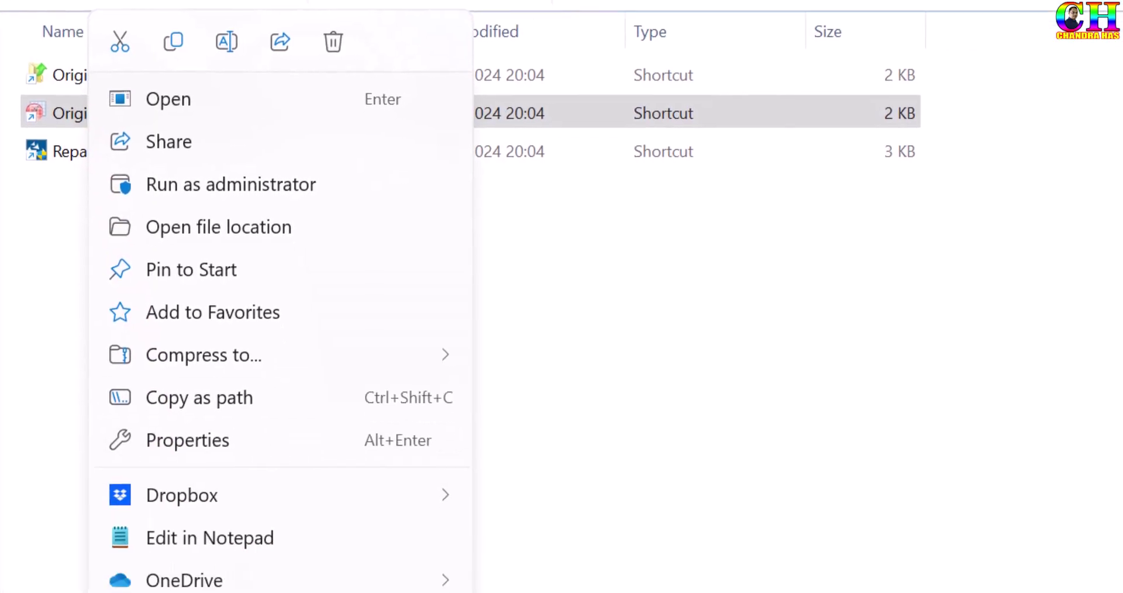
left_click(167, 553)
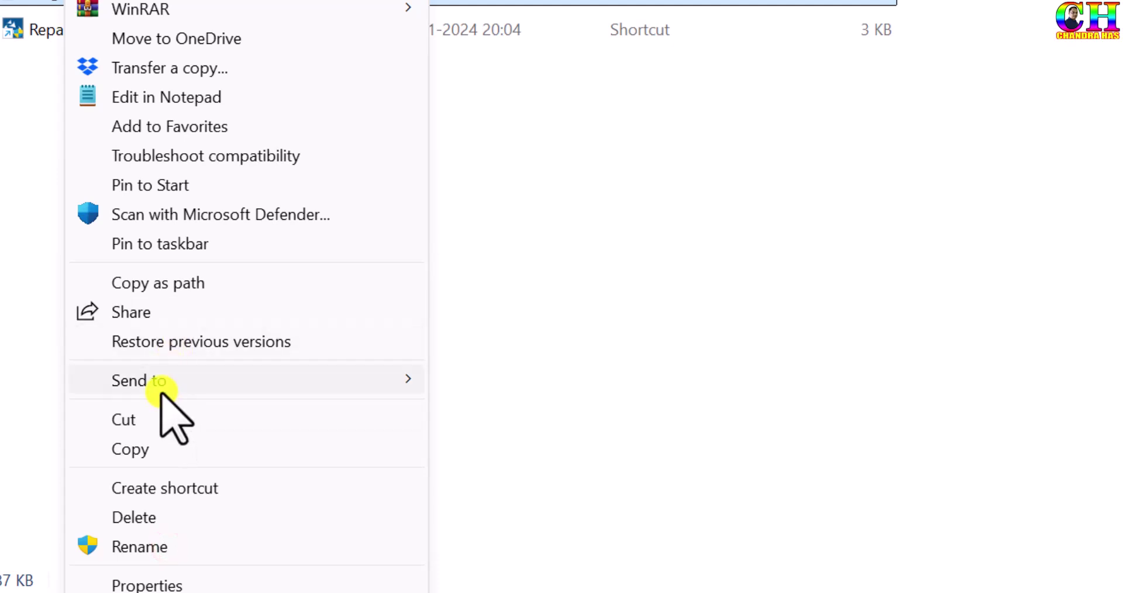
mouse_move(161, 391)
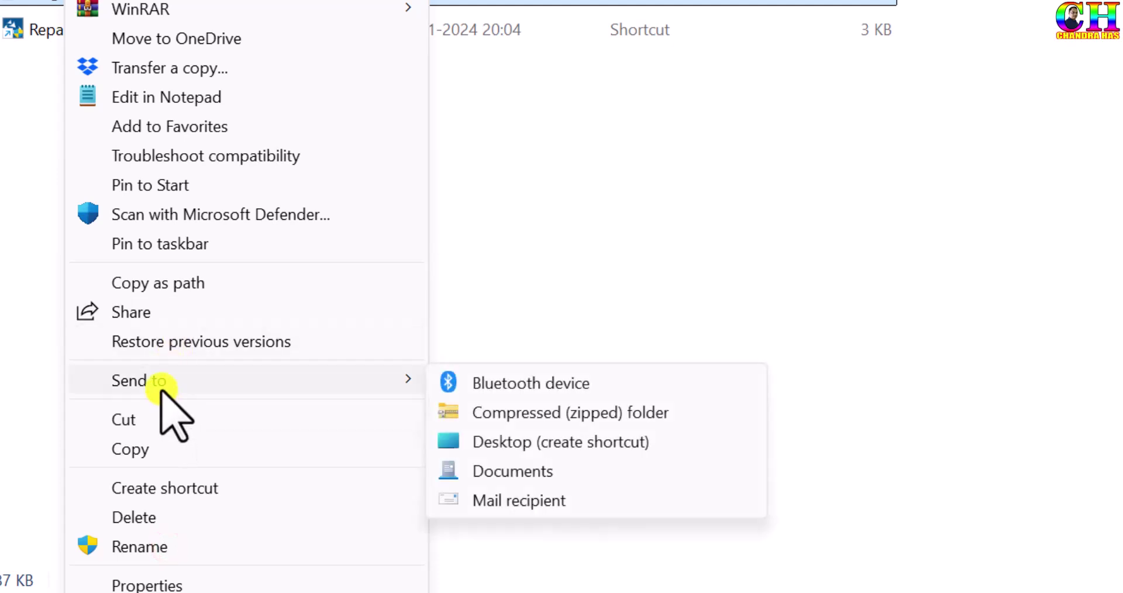
left_click(533, 442)
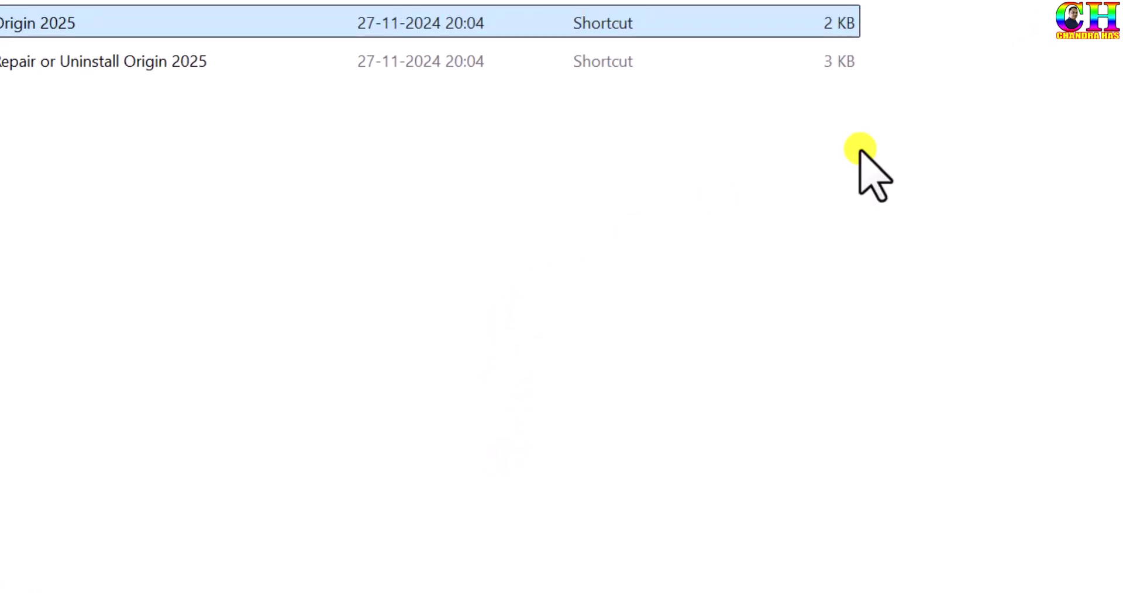
left_click(1076, 20)
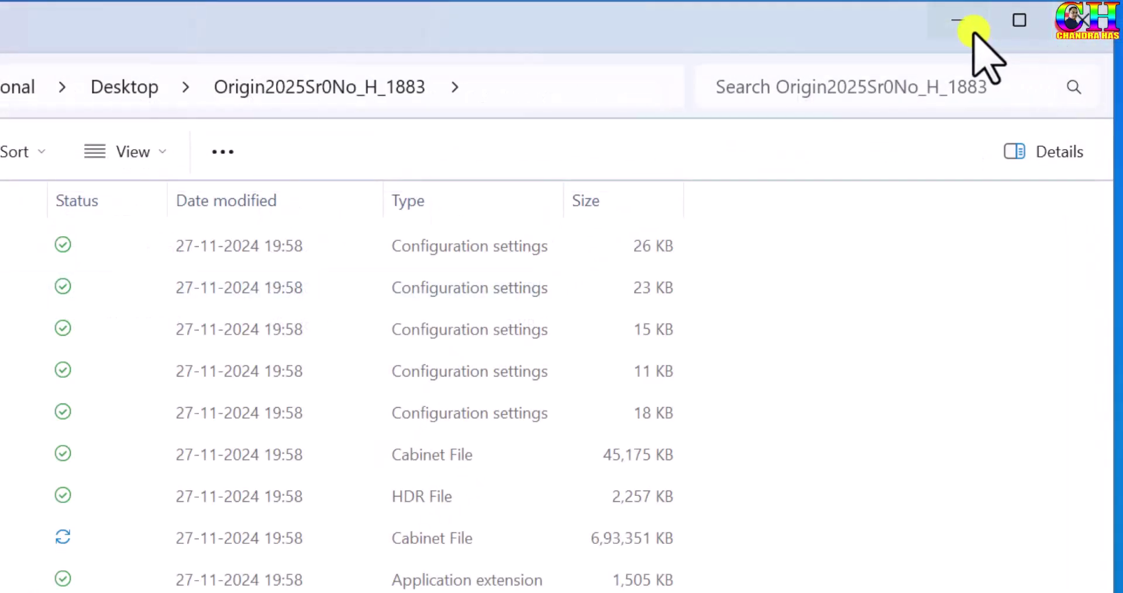
left_click(954, 11)
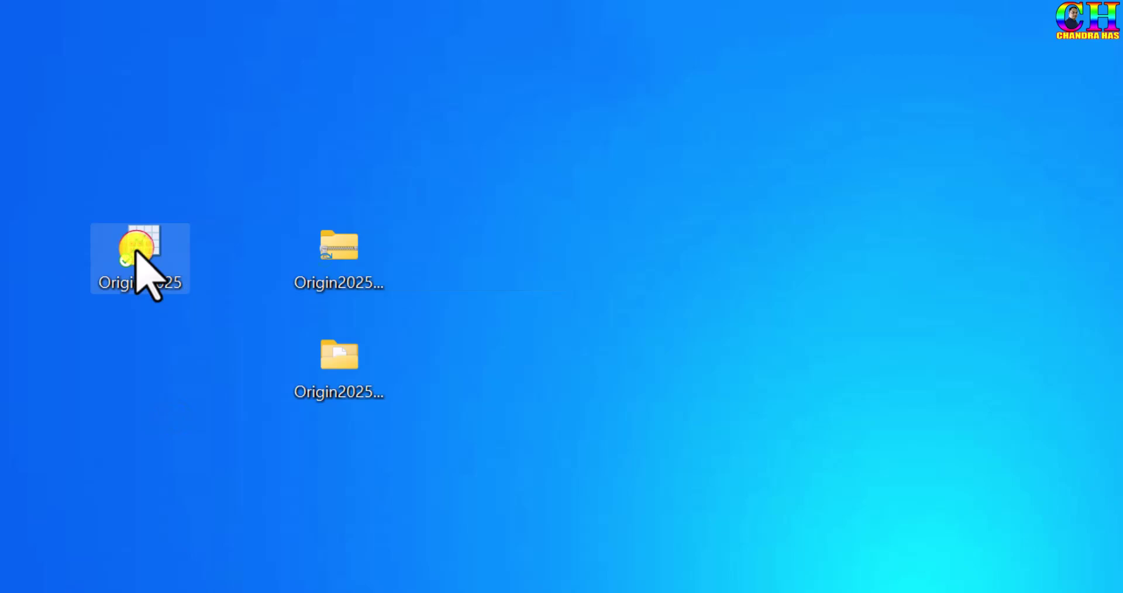
Launch Origin 2025 with the default user files folder, then select the product key in the activation email
double_click(136, 251)
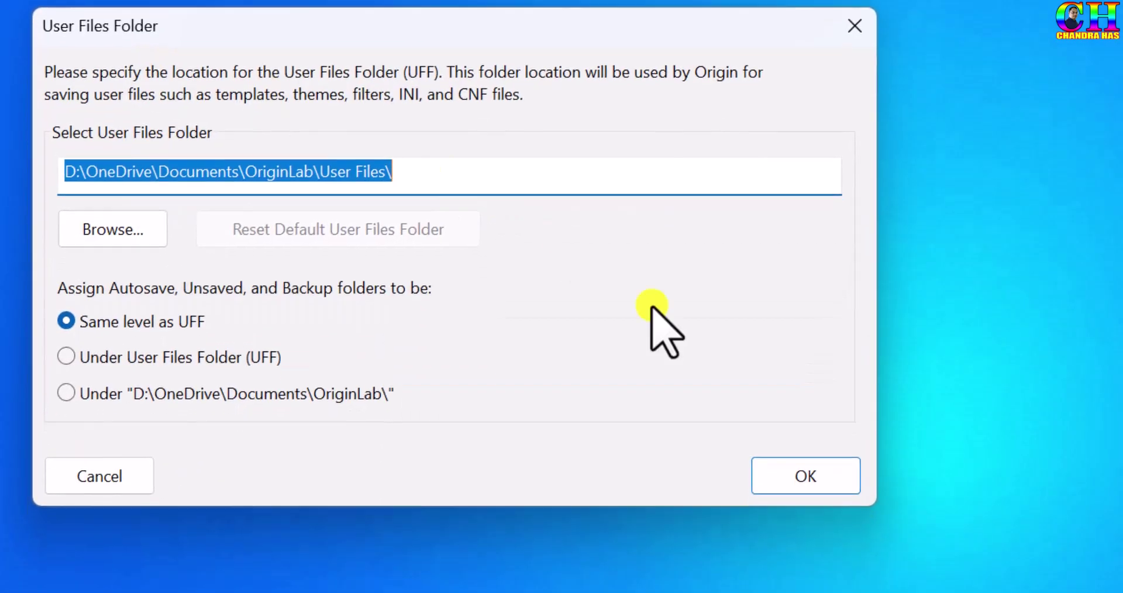
left_click(777, 473)
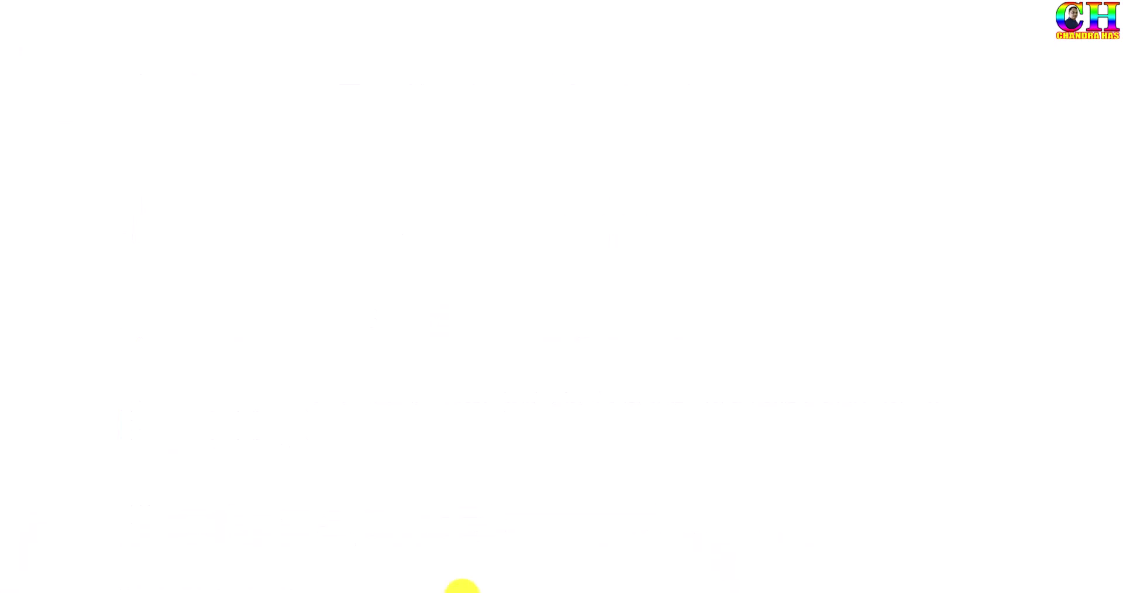
left_click(402, 431)
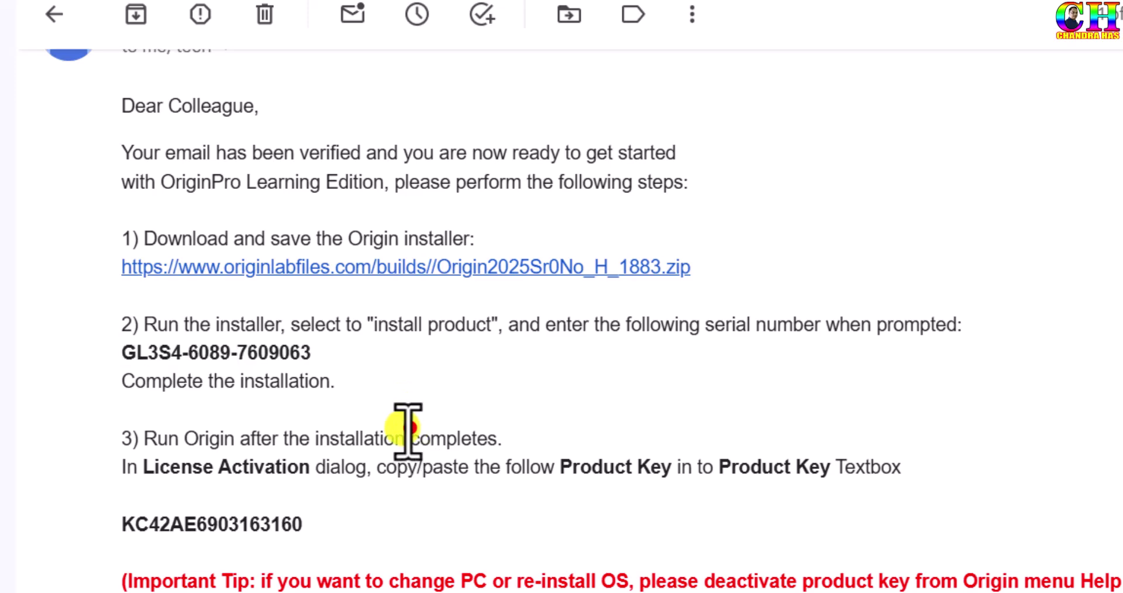
scroll(334, 501, "down", 3)
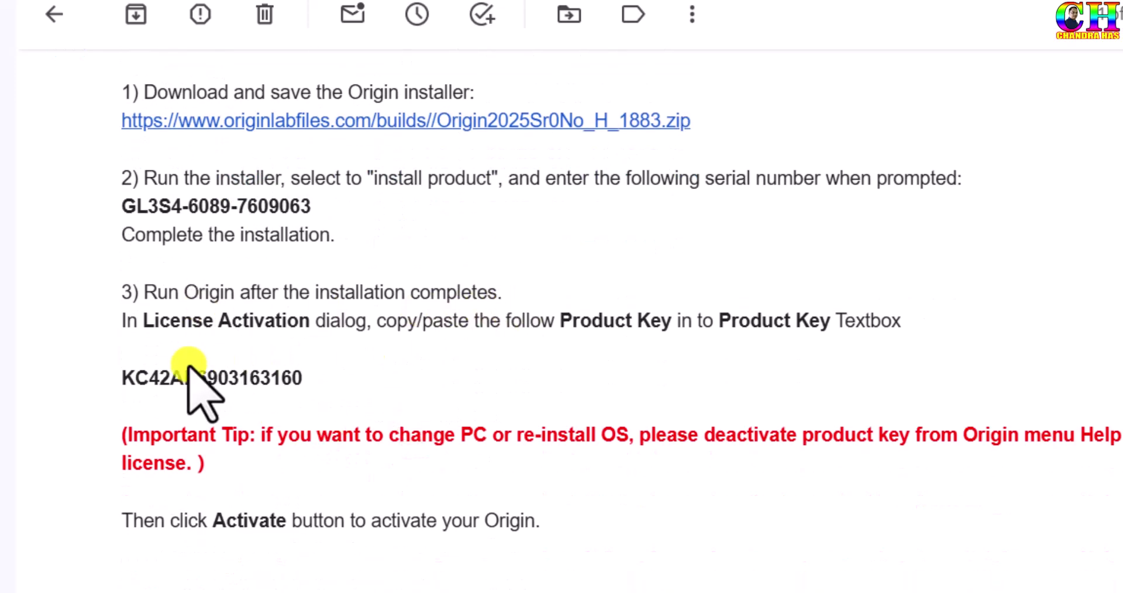
left_click_drag(119, 373, 320, 383)
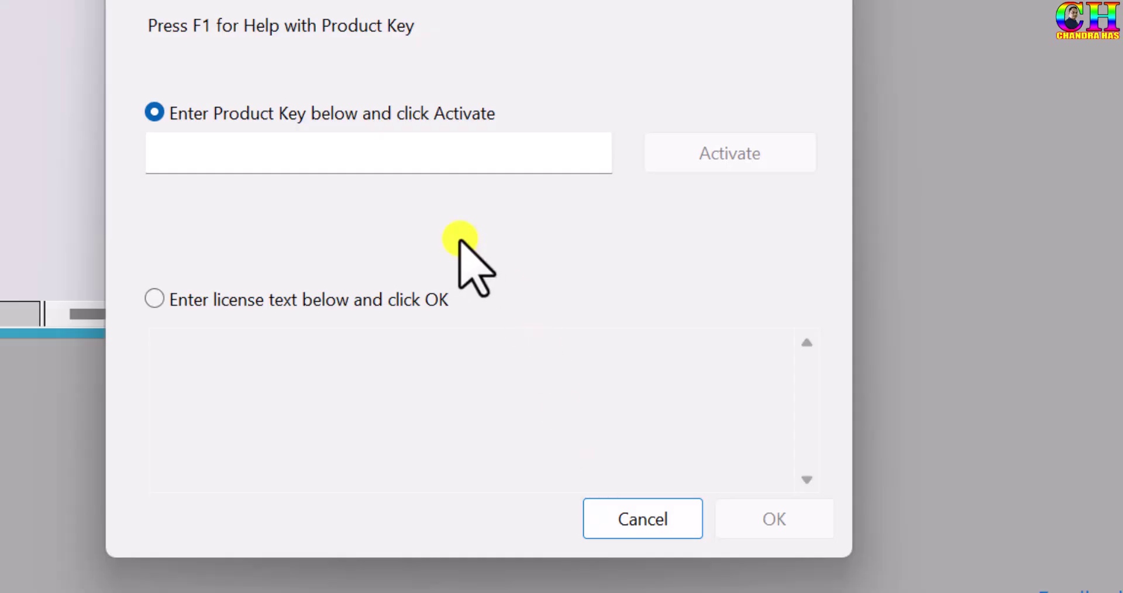
Enter the emailed product key in the Product Key field and activate the Learning Edition license
left_click(288, 161)
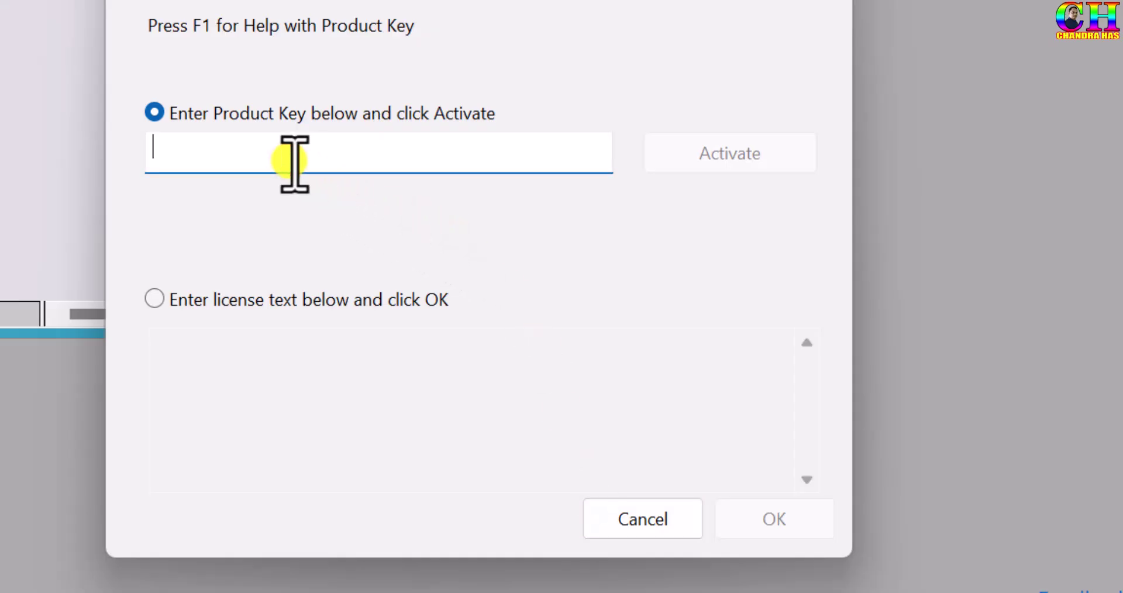
left_click(729, 150)
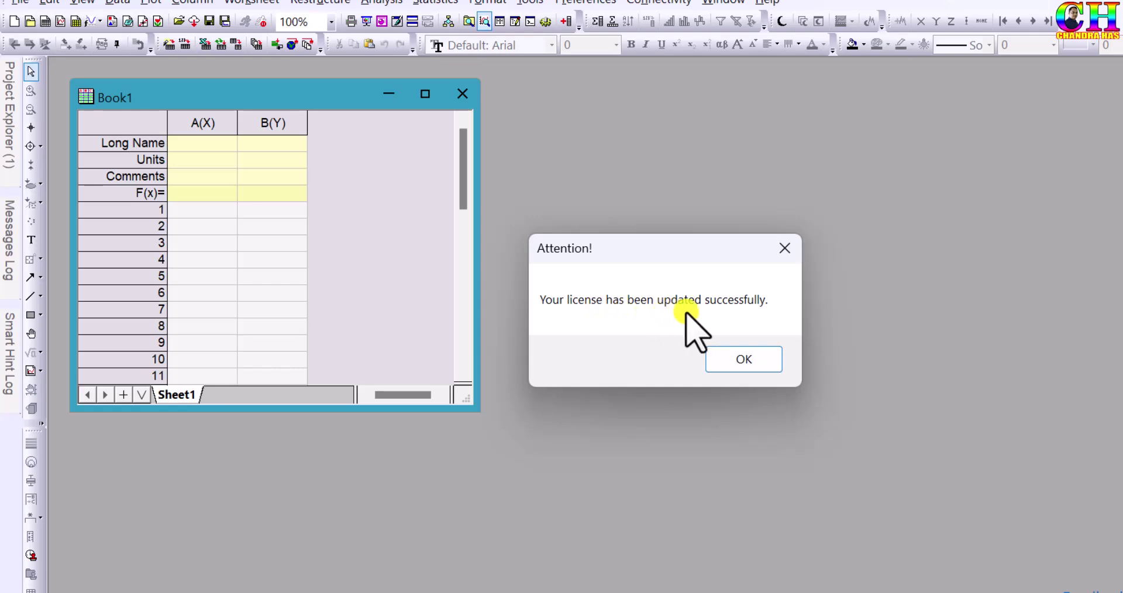
Dismiss the license-updated message and Start hint, and maximize the Book1 worksheet
left_click(747, 358)
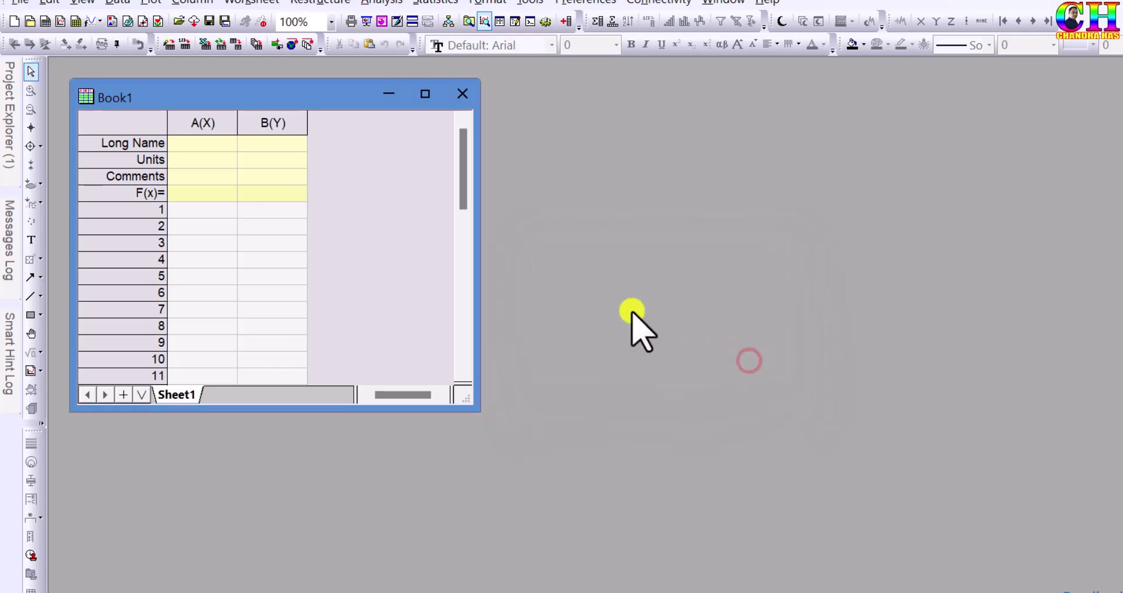
left_click(423, 94)
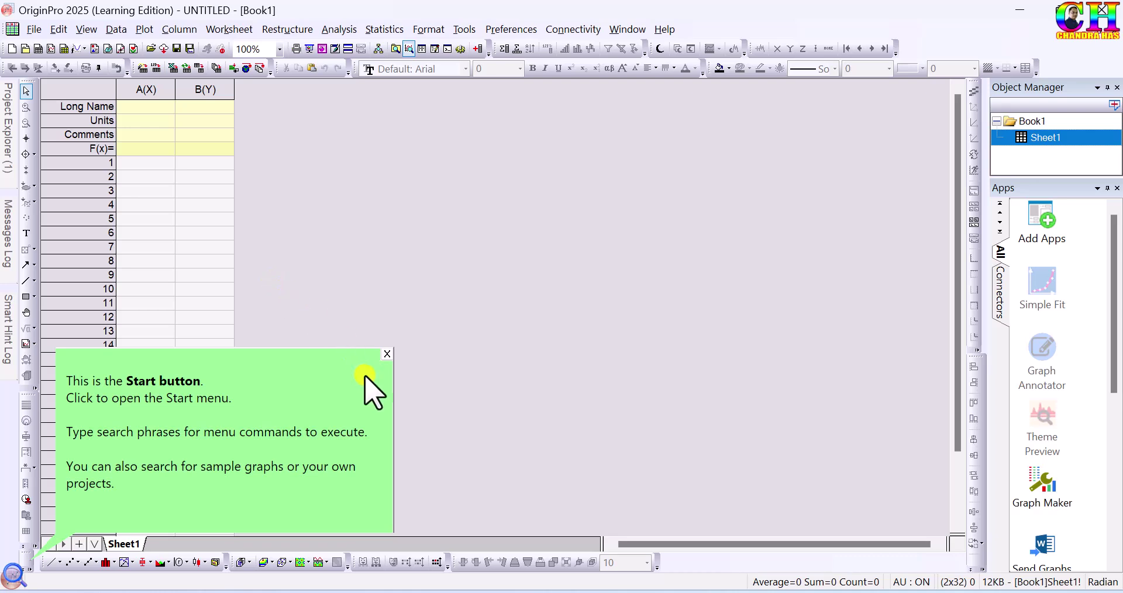
left_click(386, 355)
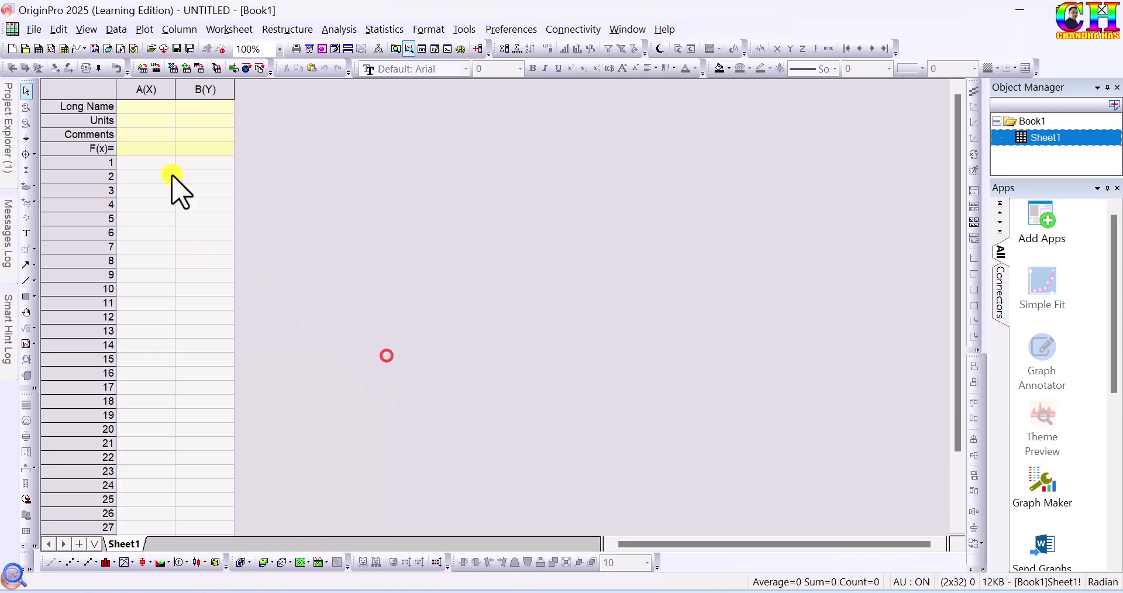
Add 12 columns, then plot X values 1–5 against Y values 100–500 as a column graph
key("ctrl+d")
type("12")
key("Return")
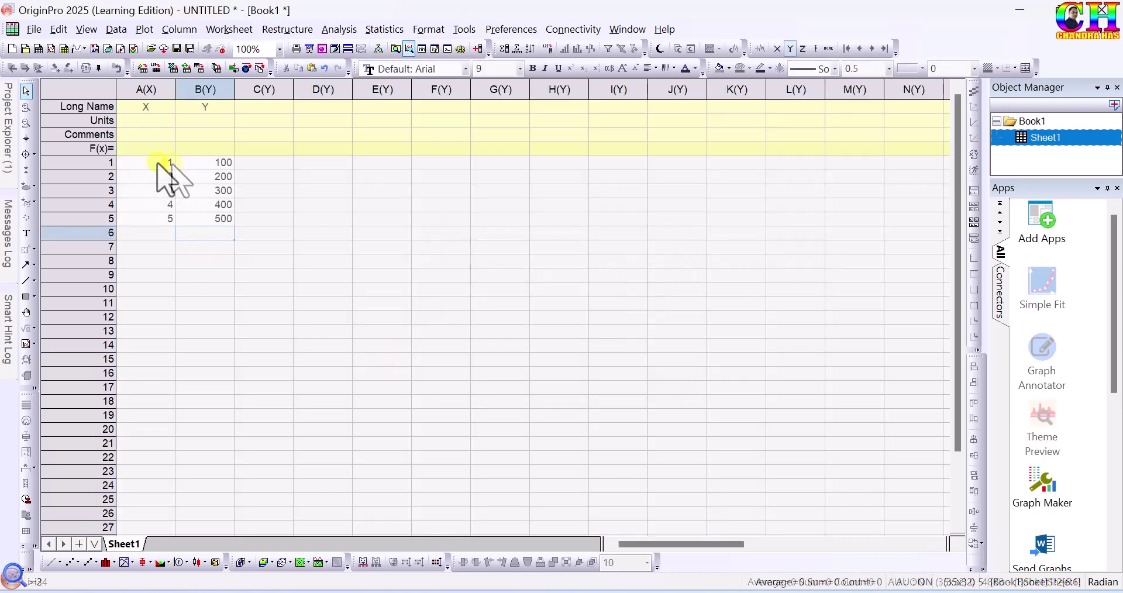
left_click_drag(156, 162, 221, 219)
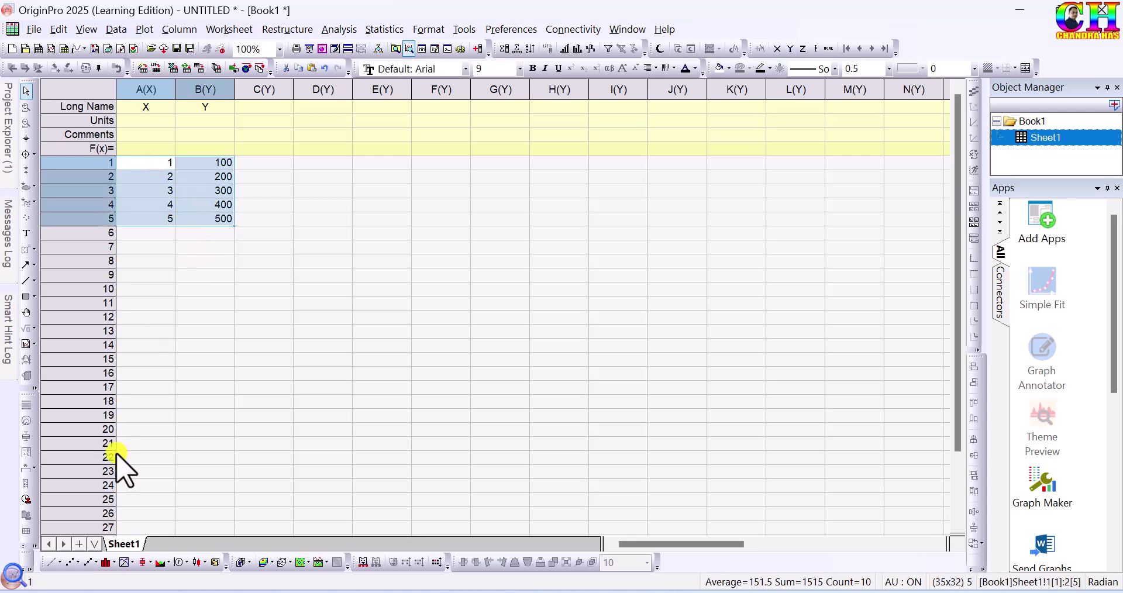
left_click(107, 562)
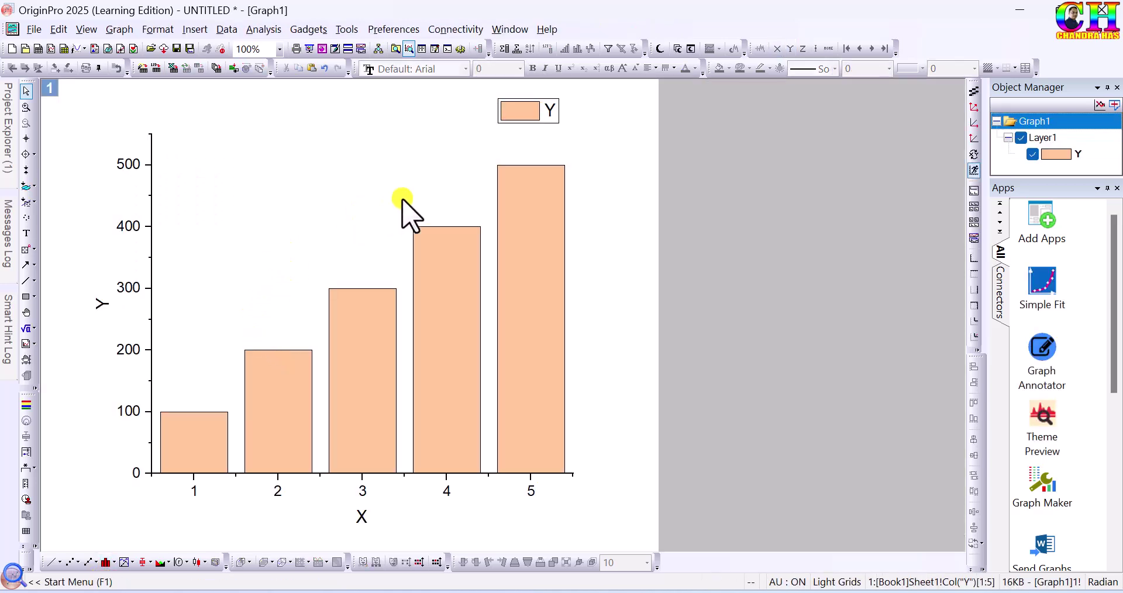